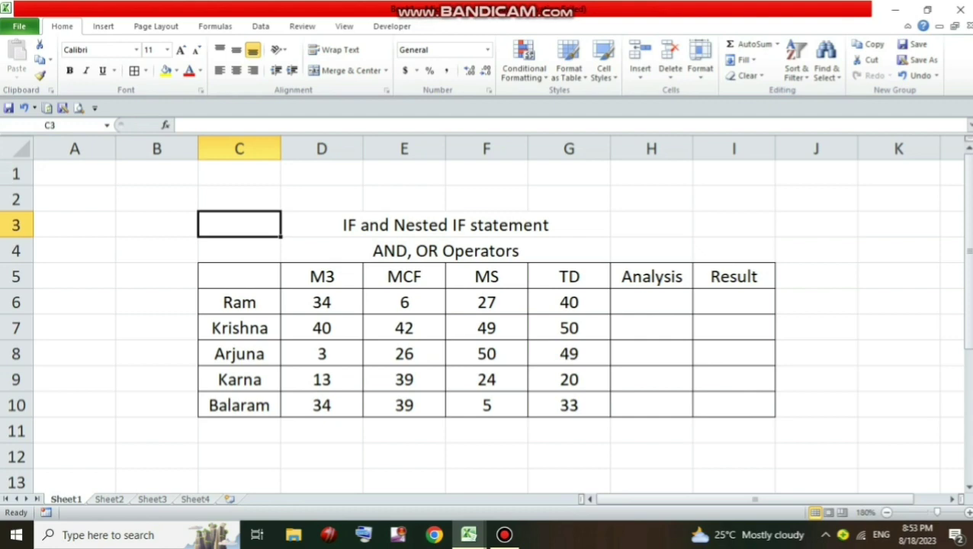
{"action": "left_click", "coordinate": [651, 302]}
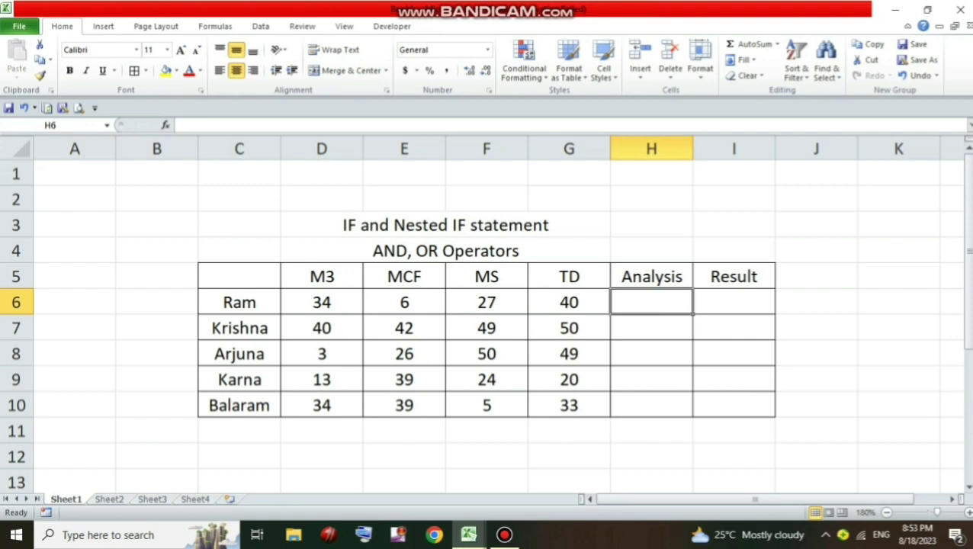
{"action": "left_click", "coordinate": [733, 302]}
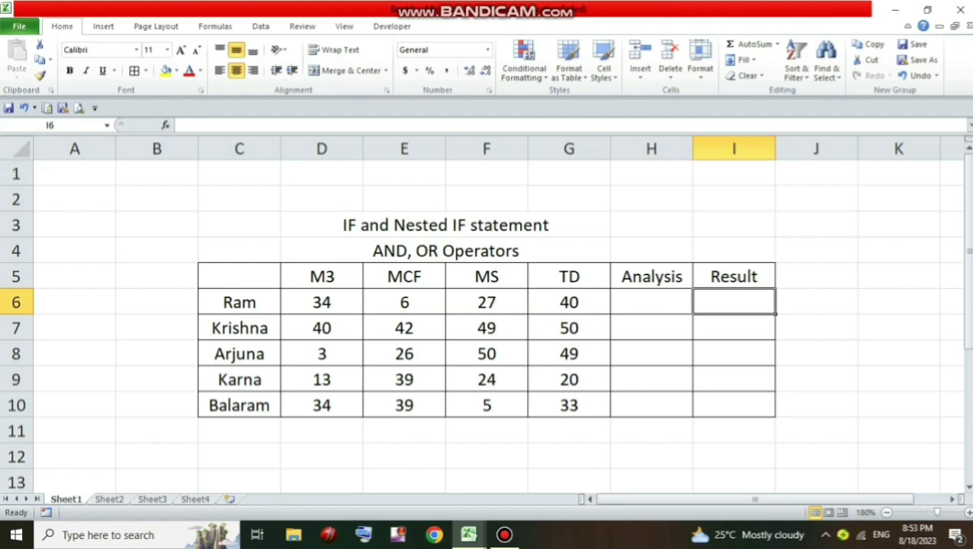
Step: Enter the sample value 45 in cell A4
{"action": "left_click", "coordinate": [74, 250]}
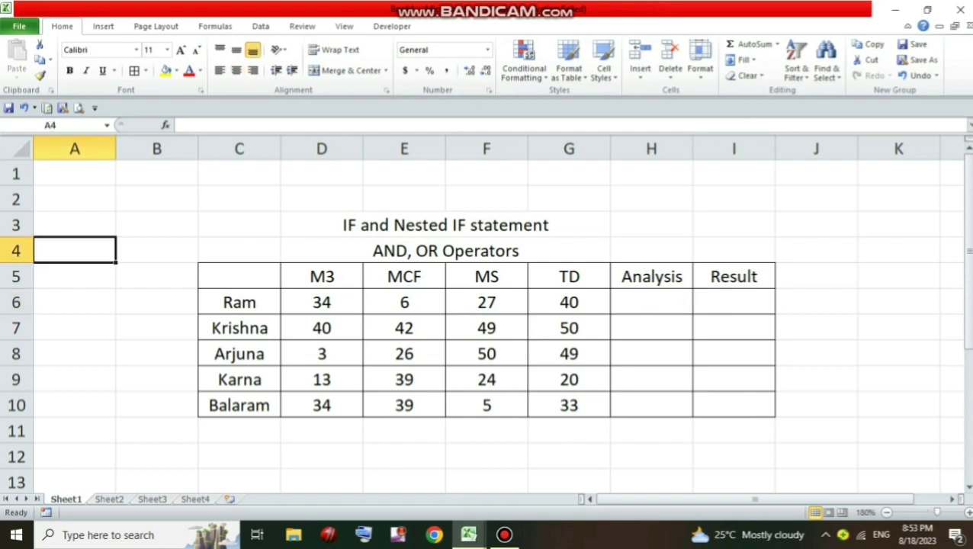
{"action": "type", "text": "45"}
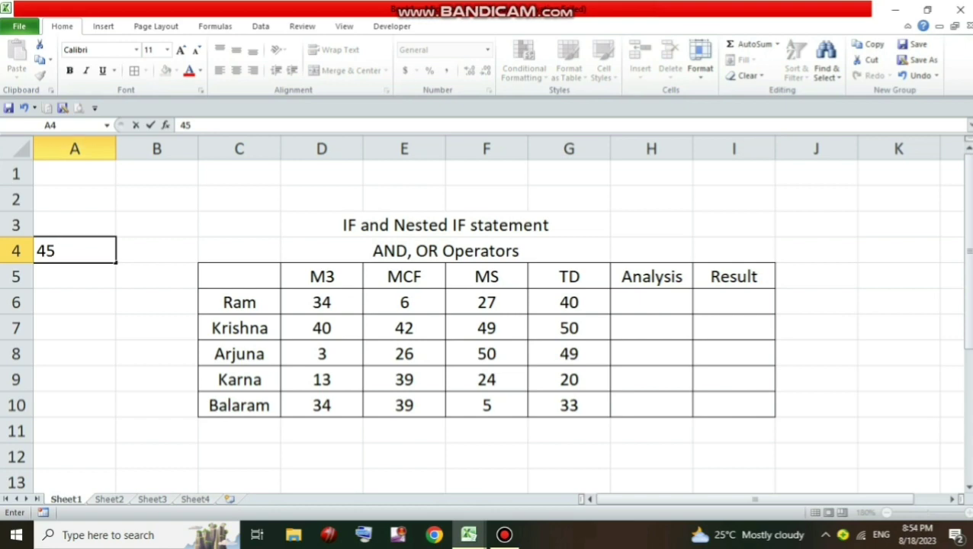
{"action": "key", "text": "Return"}
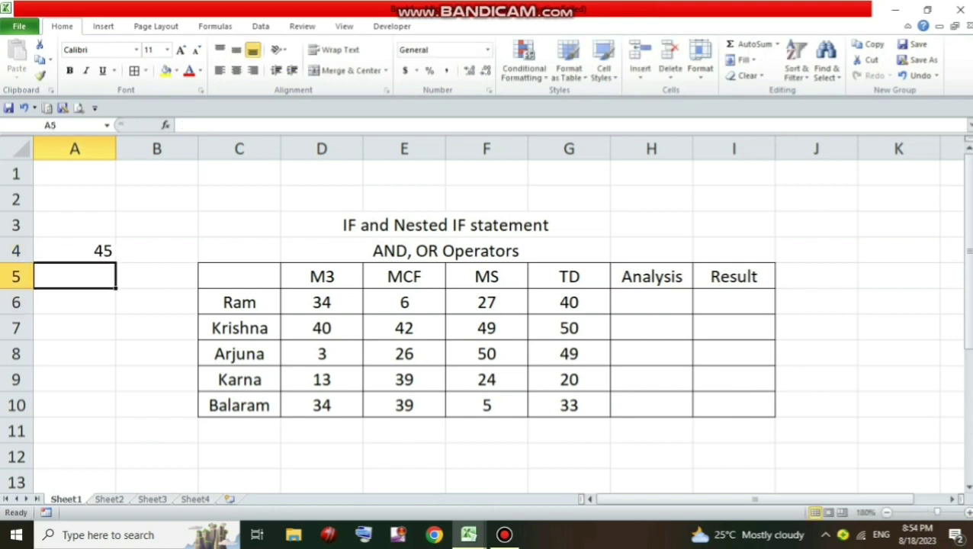
Step: Enter the formula =IF(A4>25,"YES","NO") in cell A5
{"action": "type", "text": "=IF"}
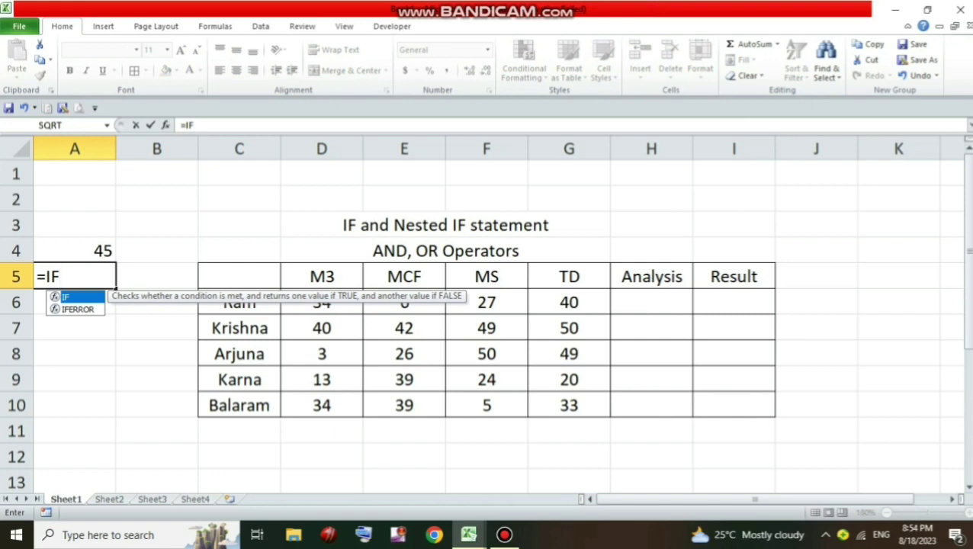
{"action": "type", "text": "("}
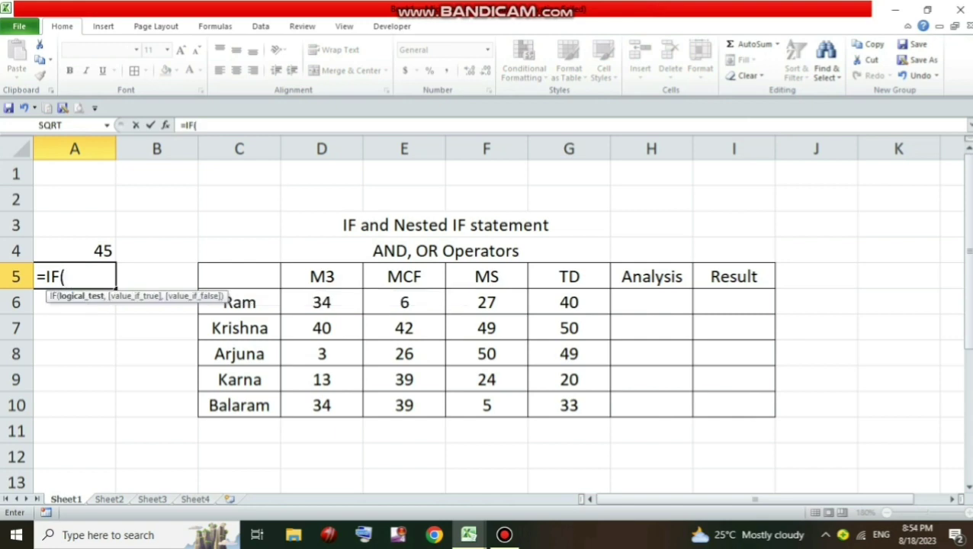
{"action": "key", "text": "Up"}
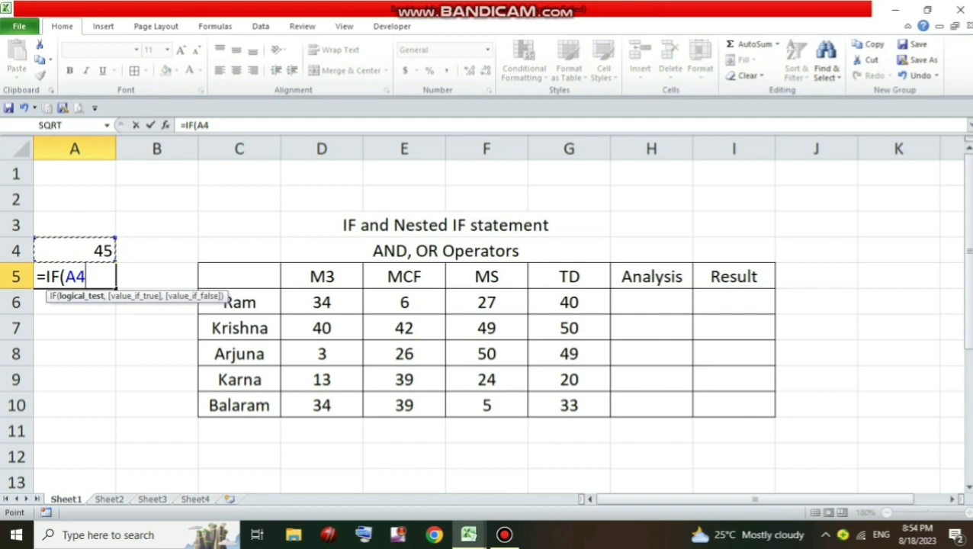
{"action": "type", "text": ">25"}
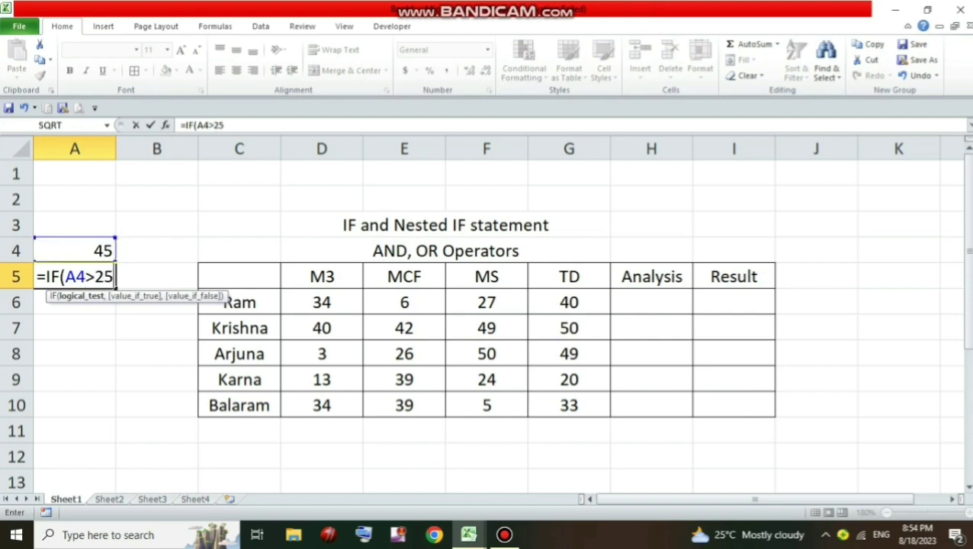
{"action": "type", "text": ","}
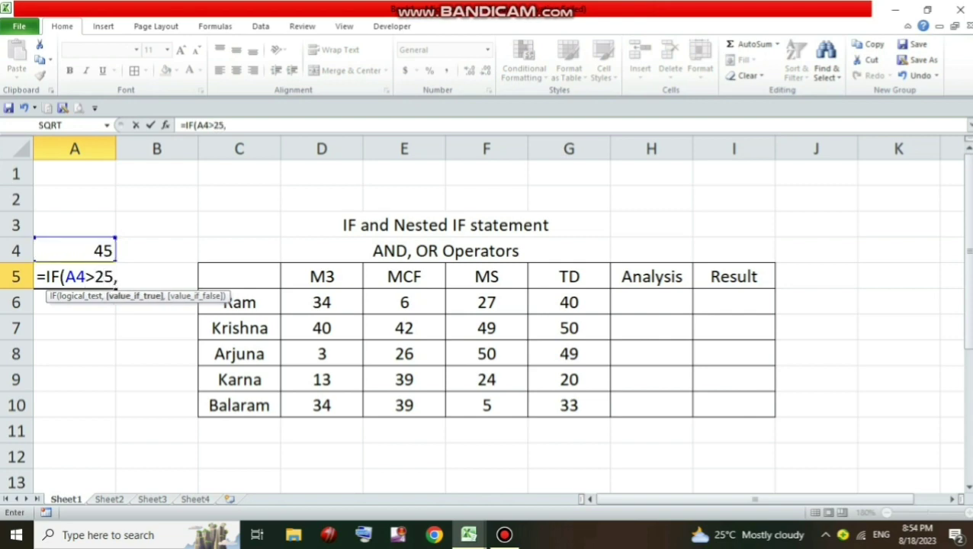
{"action": "type", "text": "\"YES\""}
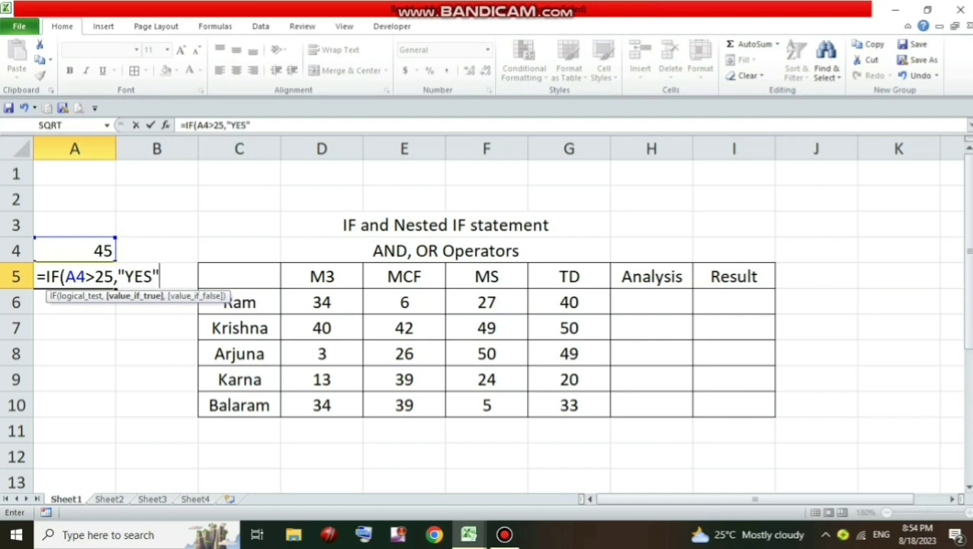
{"action": "type", "text": ","}
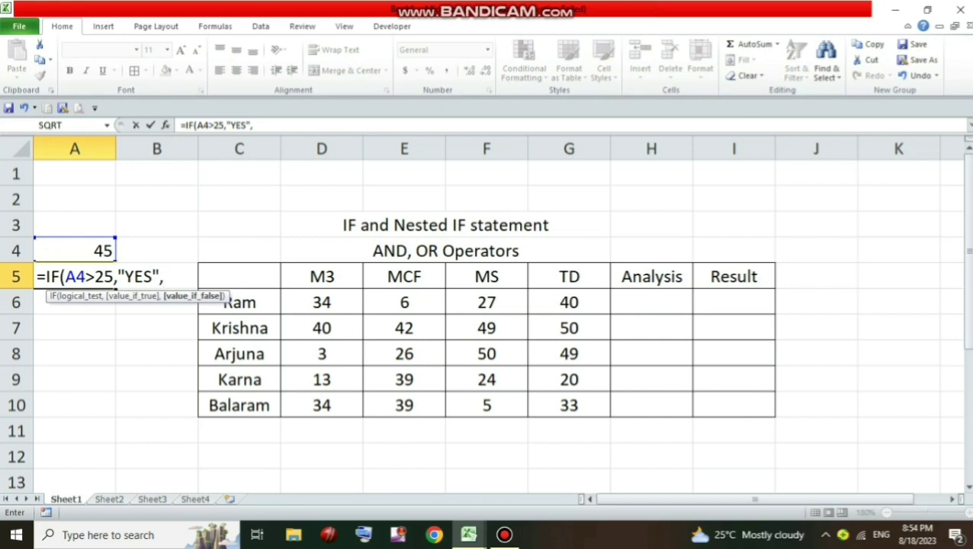
{"action": "type", "text": "\"NO"}
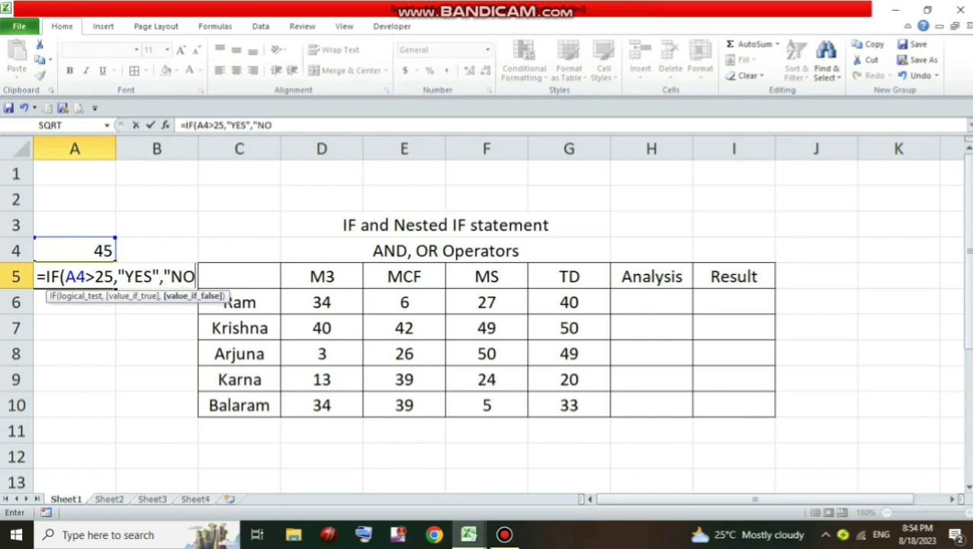
{"action": "type", "text": "\")"}
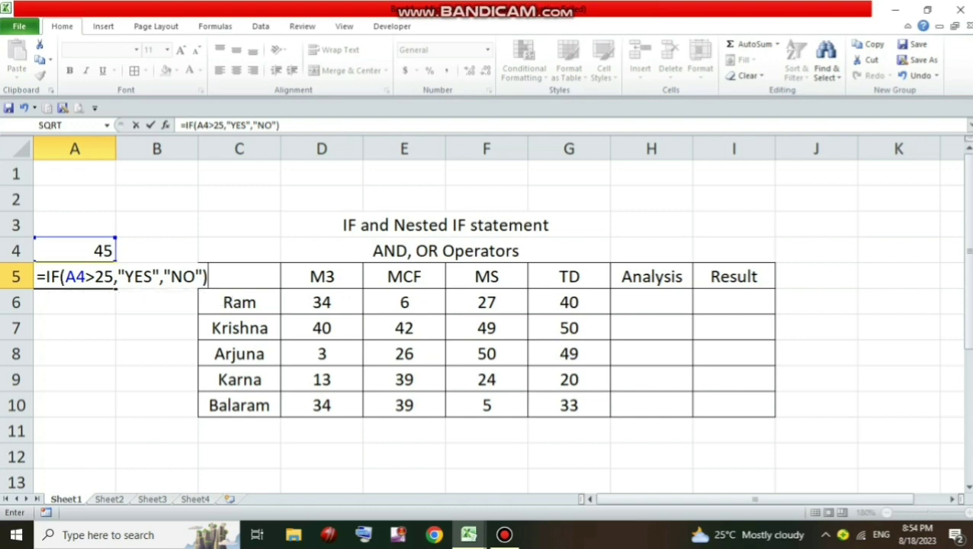
{"action": "key", "text": "Return"}
Step: Replace the value in cell A4 with 20 to test the IF formula's false case
{"action": "left_click", "coordinate": [74, 250]}
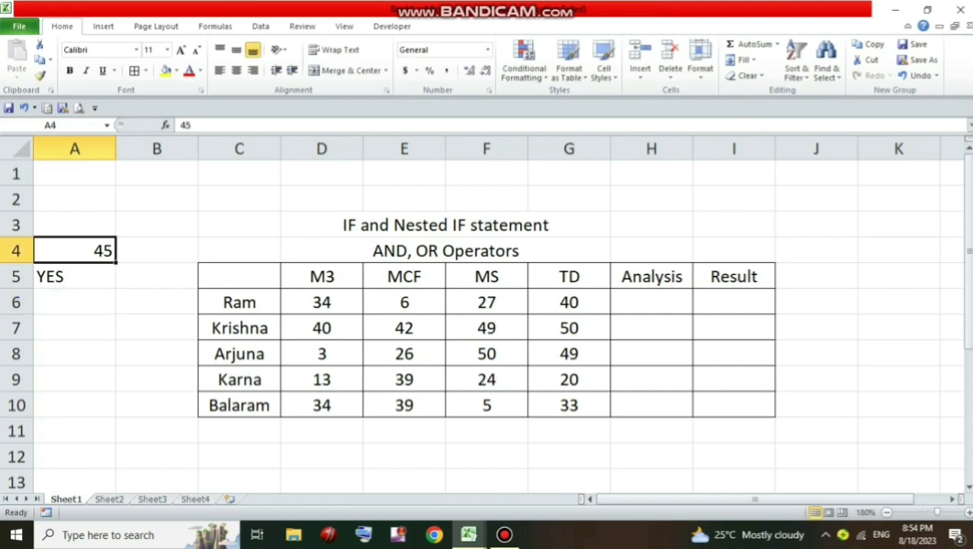
{"action": "type", "text": "20"}
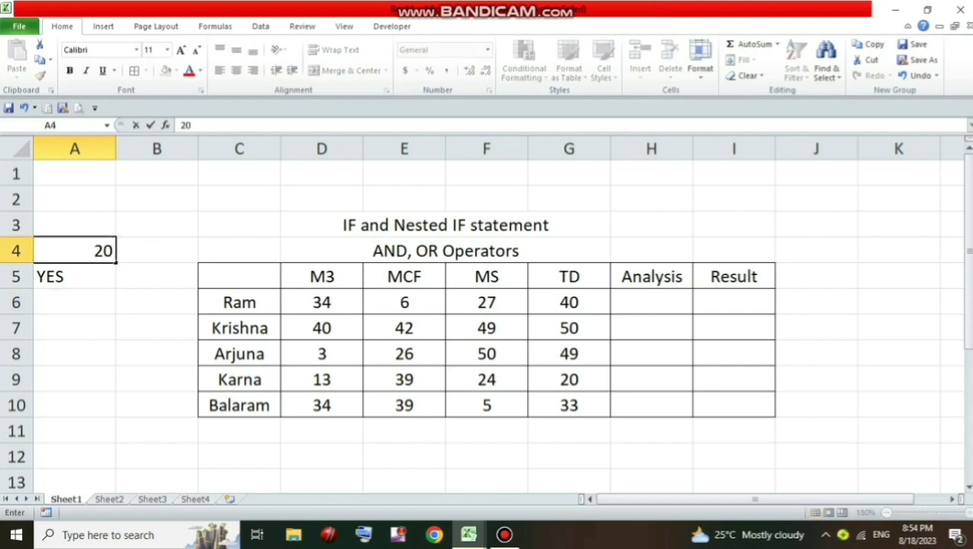
{"action": "left_click", "coordinate": [74, 302]}
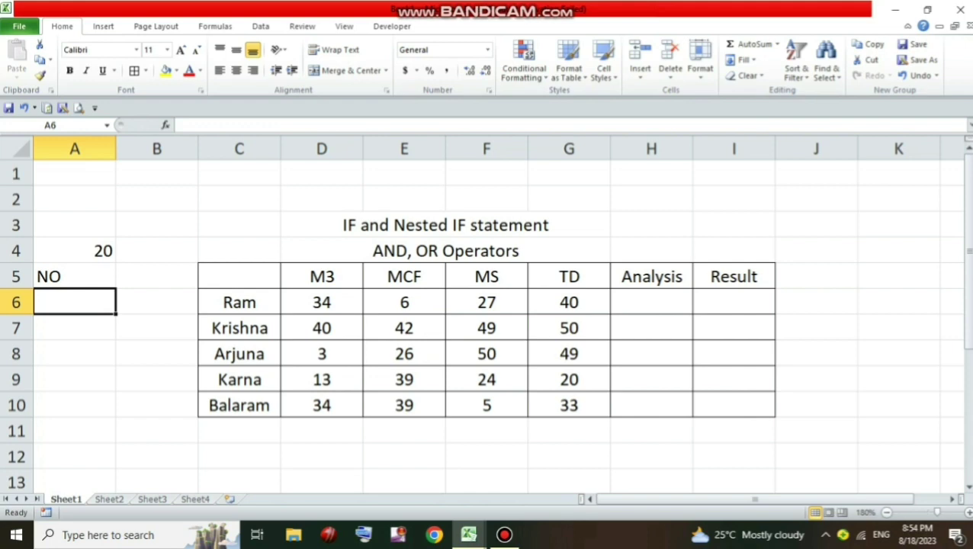
{"action": "left_click", "coordinate": [74, 276]}
{"action": "left_click", "coordinate": [74, 302]}
{"action": "left_click", "coordinate": [651, 302]}
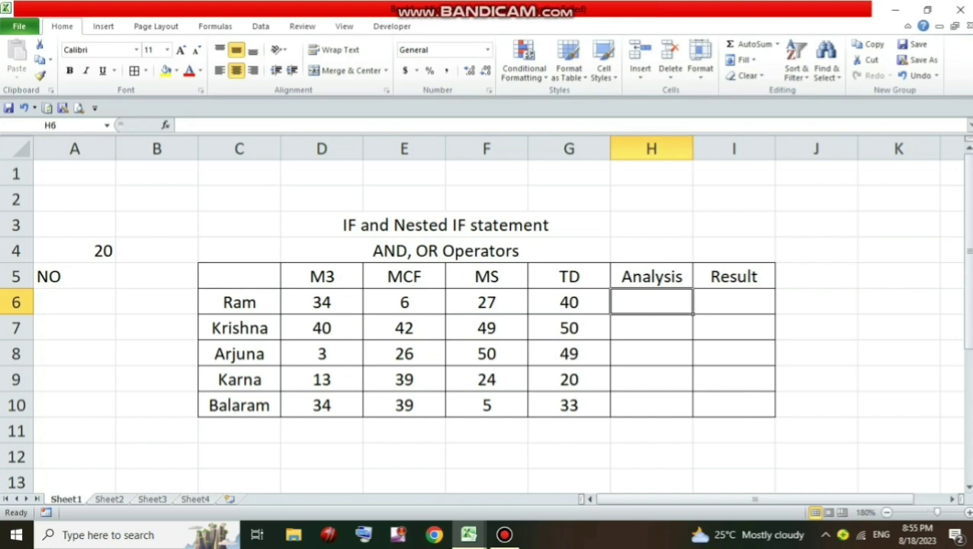
{"action": "left_click", "coordinate": [733, 302]}
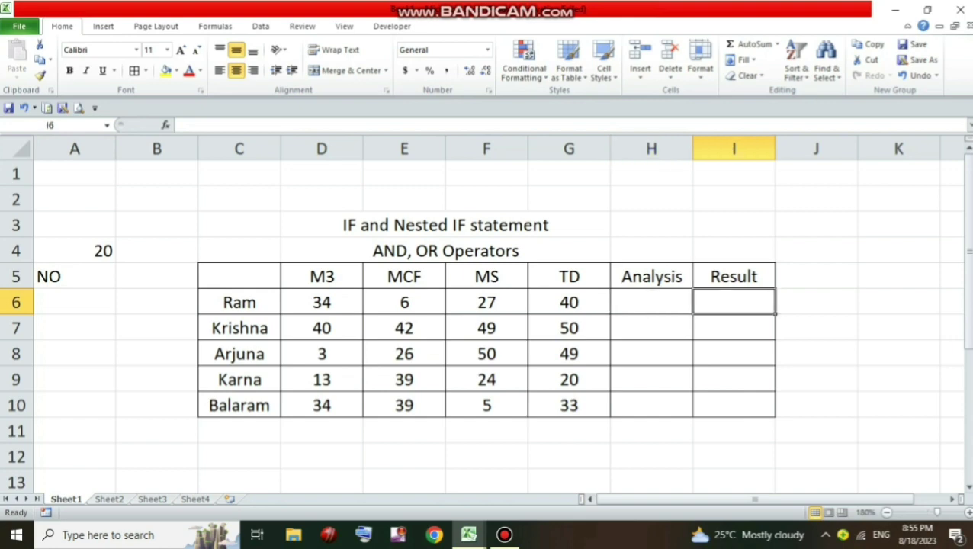
Step: Start an AND formula in H6, the first cell of the Analysis column, with the condition D6>=35
{"action": "left_click", "coordinate": [651, 302]}
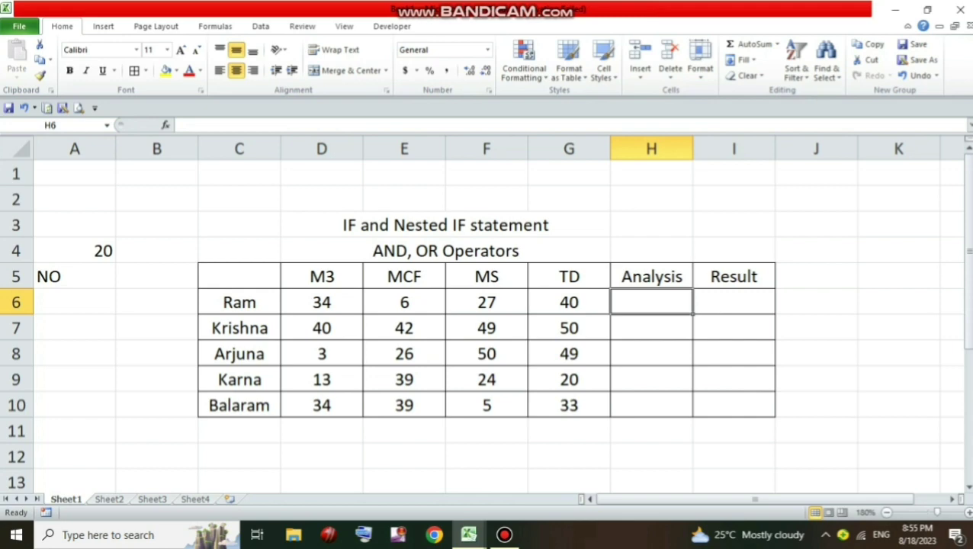
{"action": "type", "text": "="}
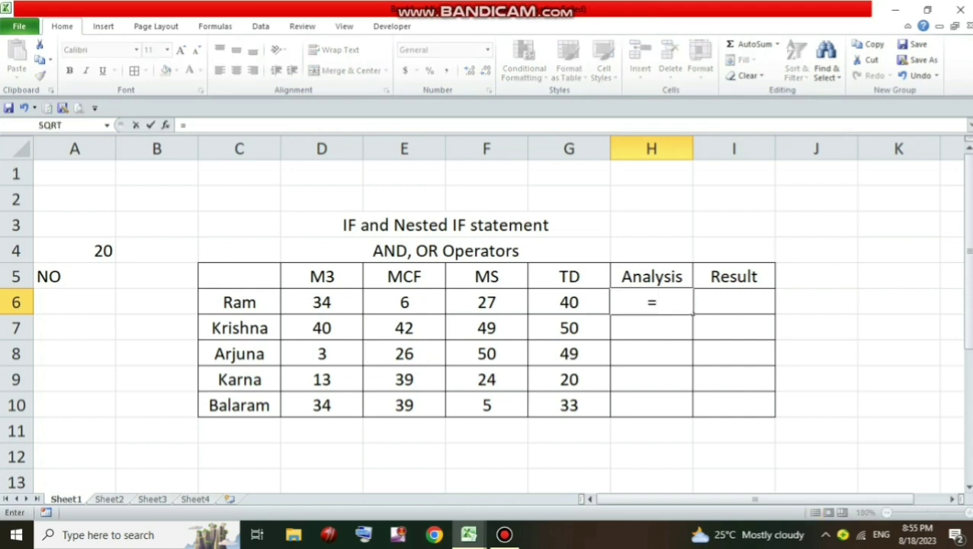
{"action": "type", "text": "AND"}
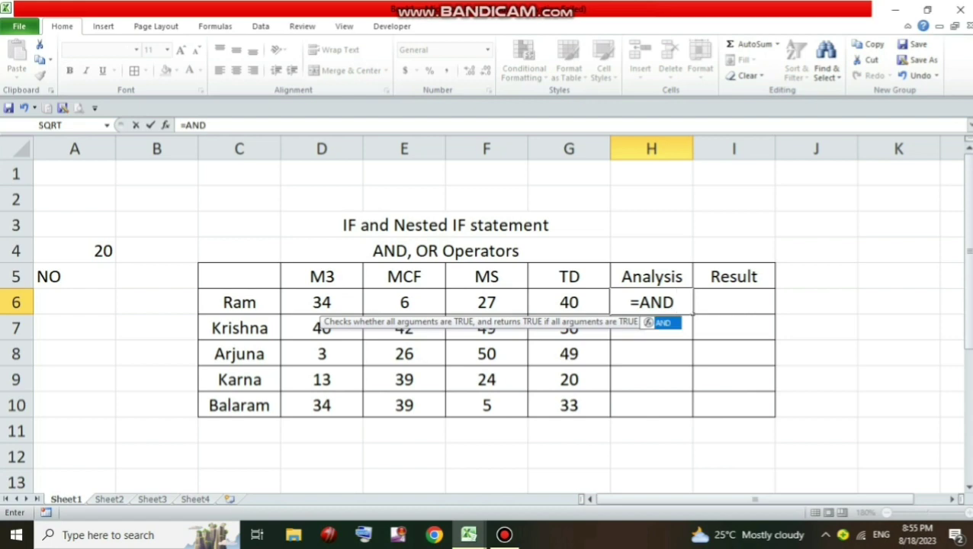
{"action": "type", "text": "("}
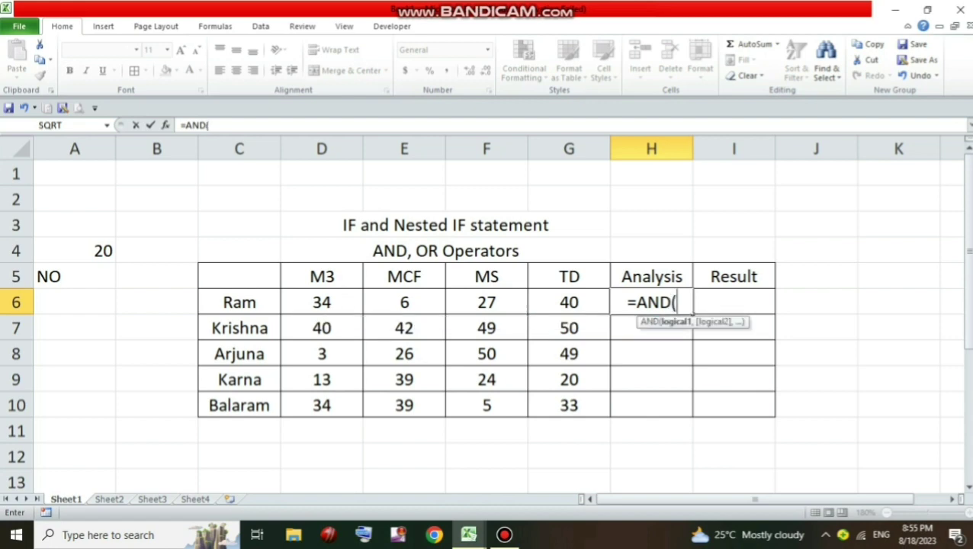
{"action": "key", "text": "Left"}
{"action": "key", "text": "Left"}
{"action": "key", "text": "Left"}
{"action": "key", "text": "Left"}
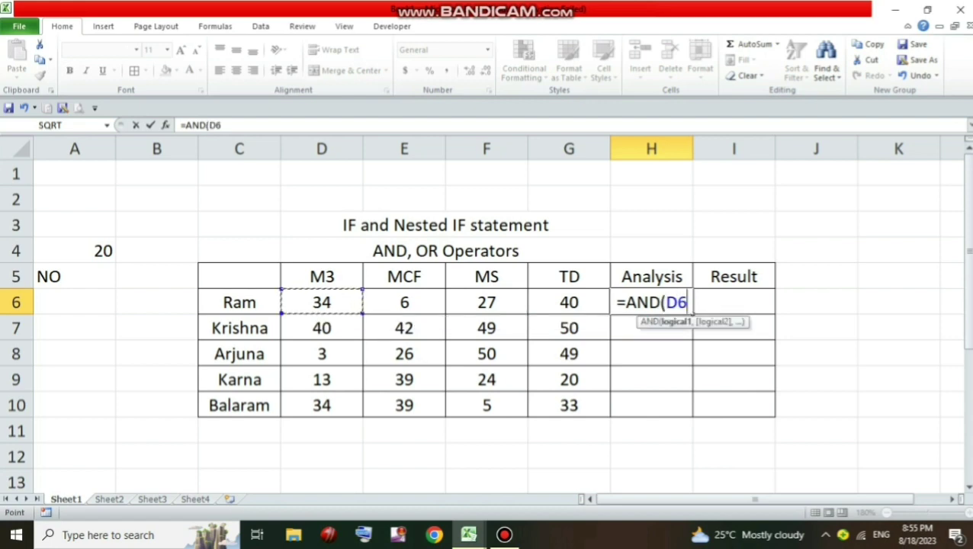
{"action": "type", "text": ">="}
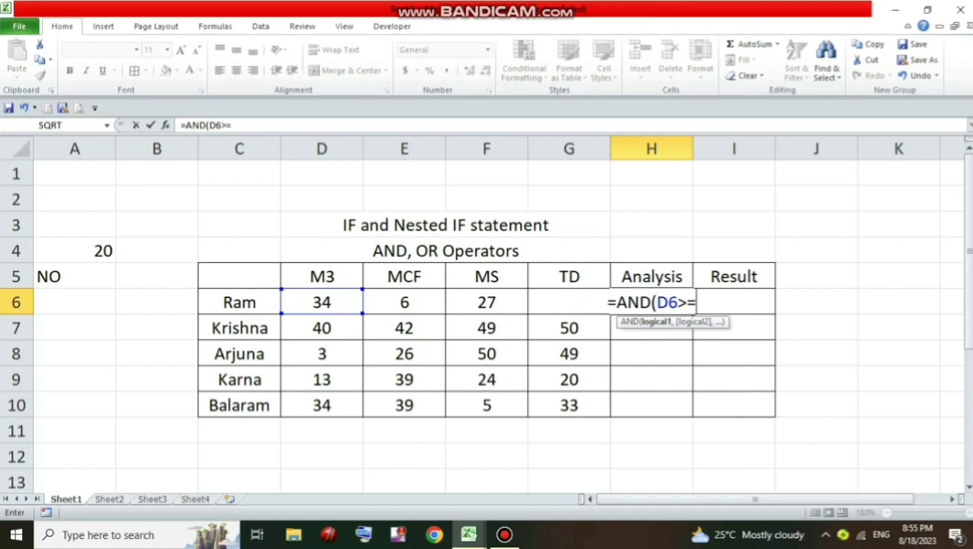
{"action": "type", "text": "35,"}
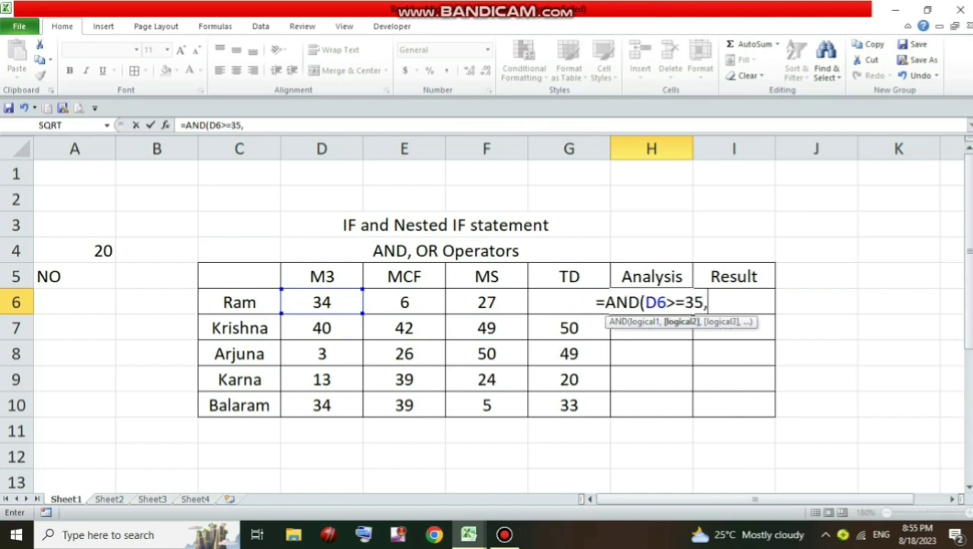
Step: Add the conditions E6>=35 and F6>=35 to the AND formula in H6
{"action": "key", "text": "Left"}
{"action": "key", "text": "Left"}
{"action": "key", "text": "Left"}
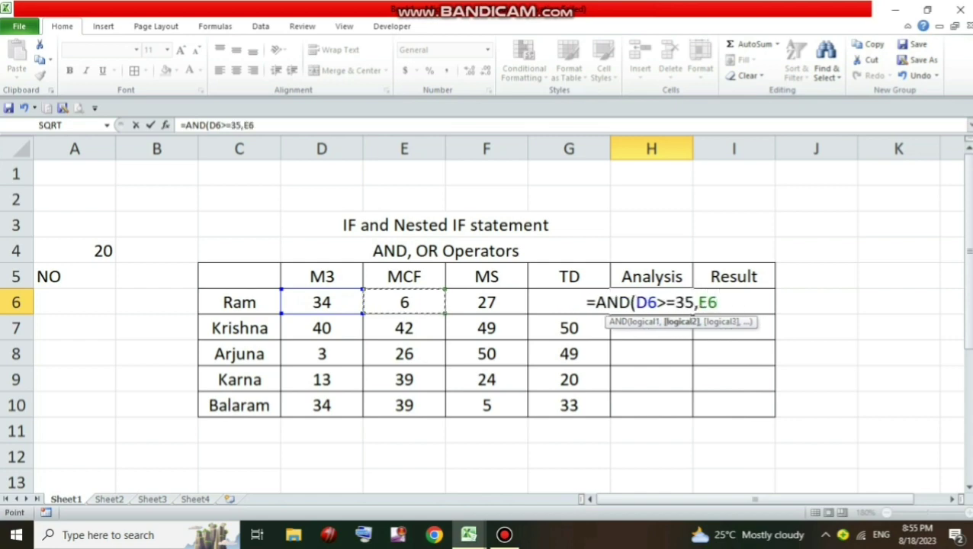
{"action": "type", "text": ">=3"}
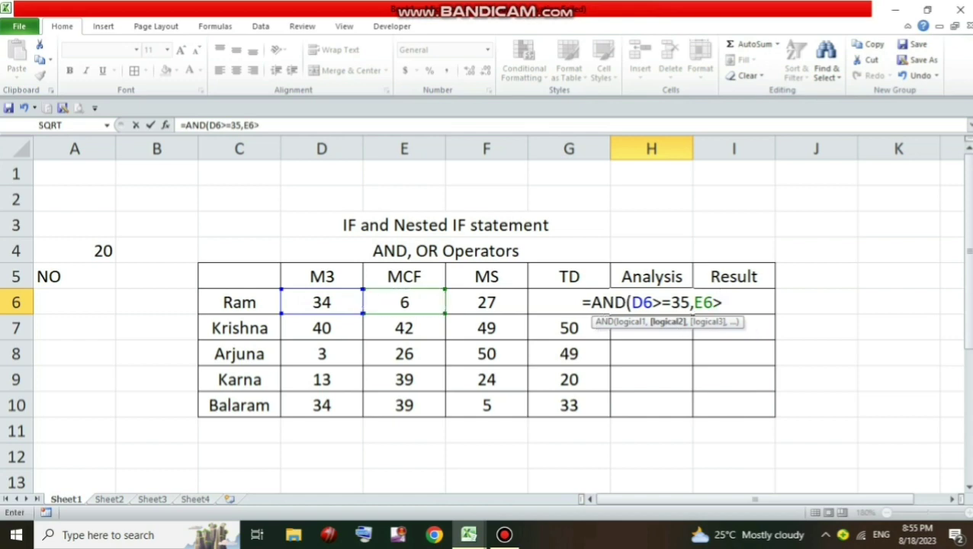
{"action": "type", "text": "5,"}
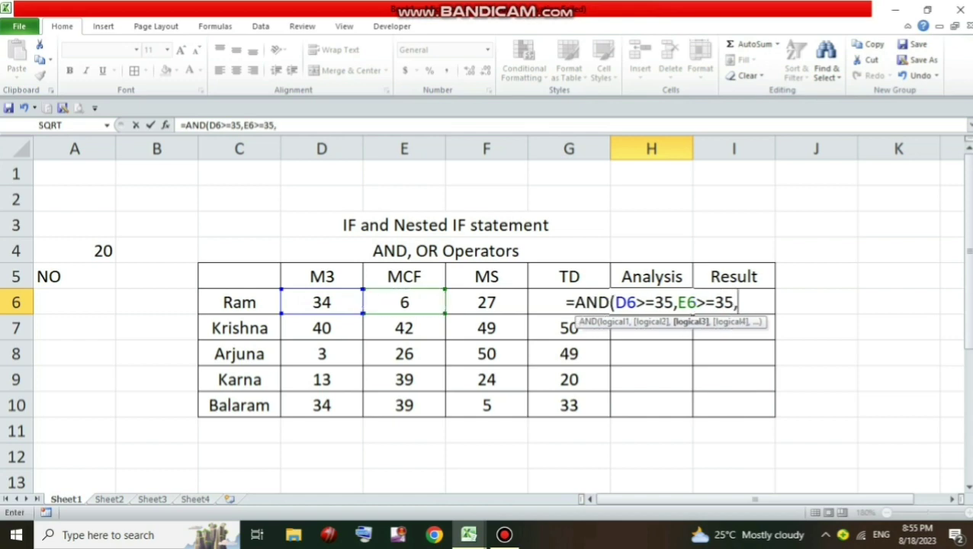
{"action": "key", "text": "Left"}
{"action": "key", "text": "Left"}
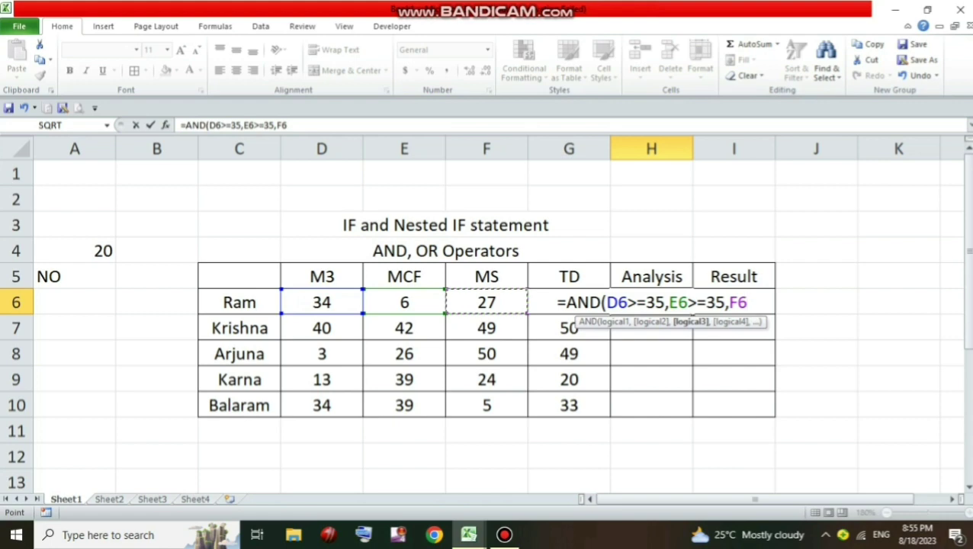
{"action": "type", "text": ">=3"}
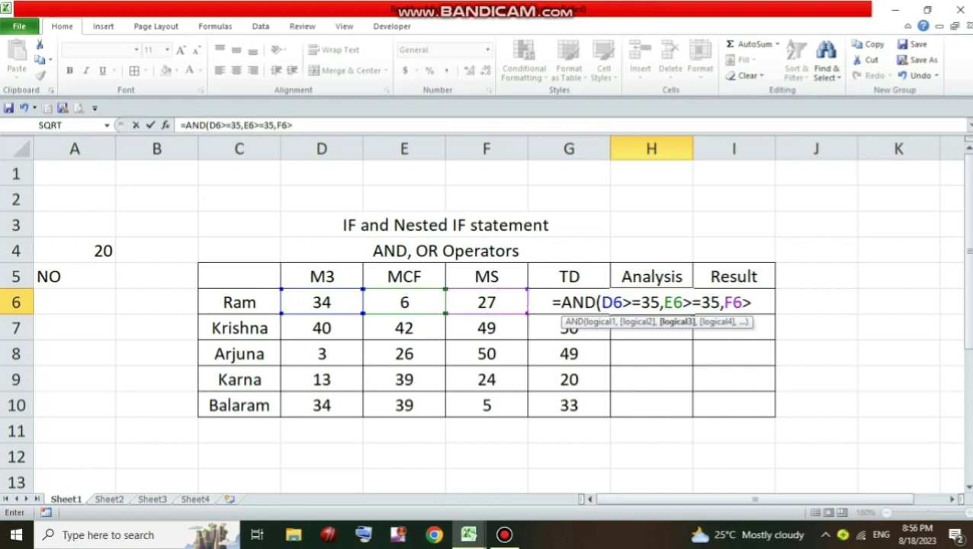
{"action": "type", "text": "5,"}
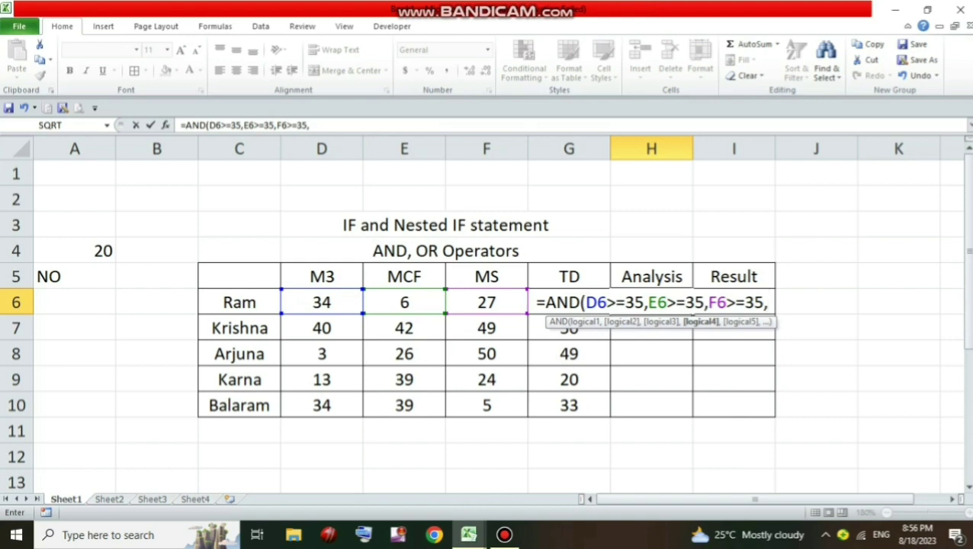
Step: Add the condition G6>=35 as the last argument, then close and enter the AND formula in H6
{"action": "type", "text": "G6"}
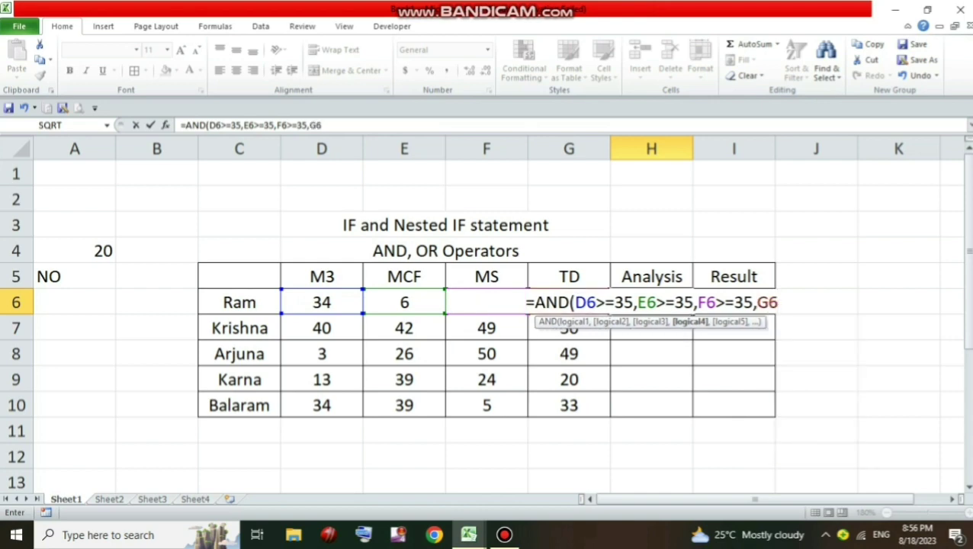
{"action": "type", "text": ">"}
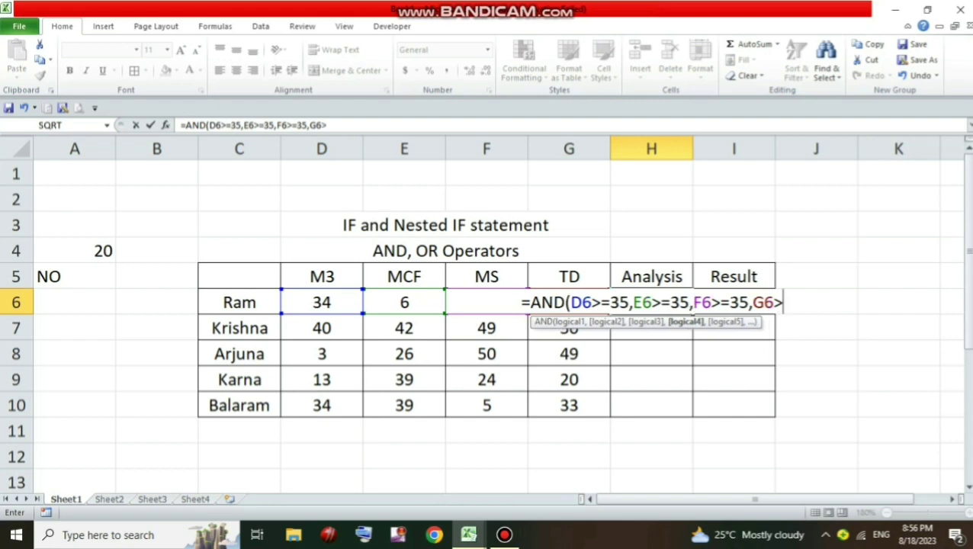
{"action": "type", "text": "=35"}
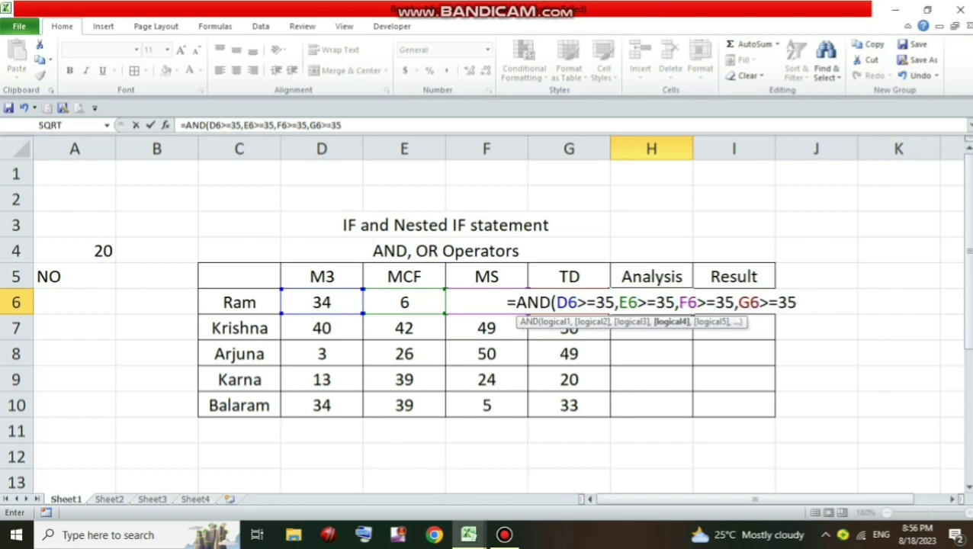
{"action": "type", "text": ")"}
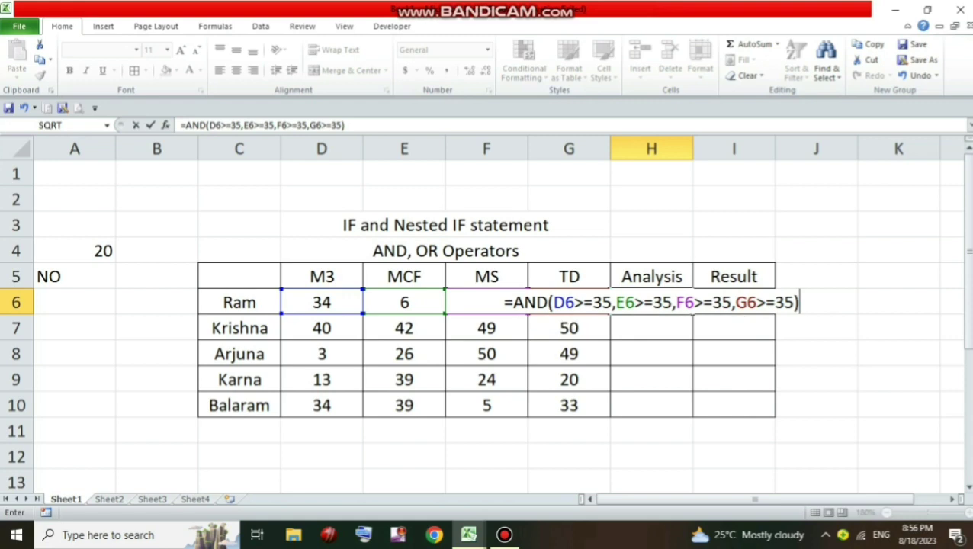
{"action": "key", "text": "Return"}
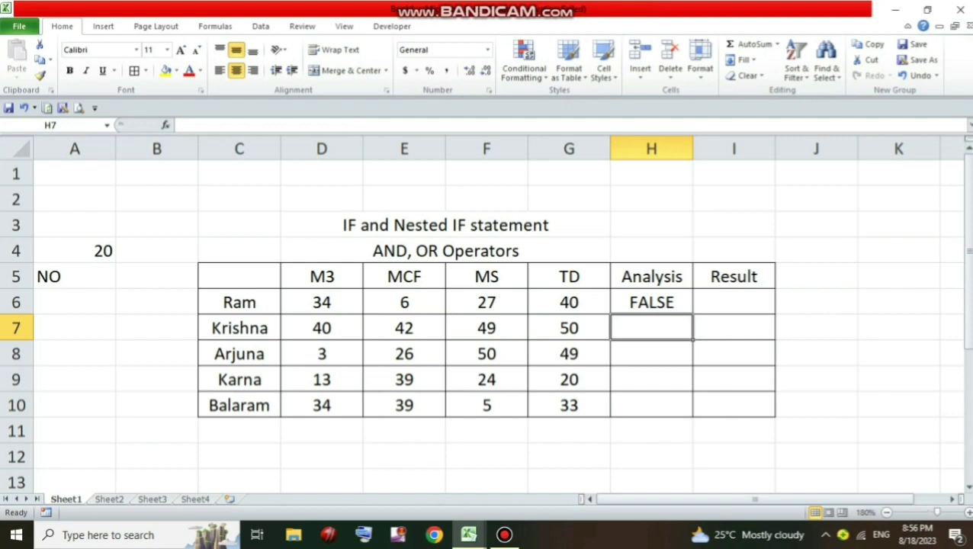
Step: Fill the AND formula from H6 down through H10 in the Analysis column
{"action": "left_click", "coordinate": [651, 303]}
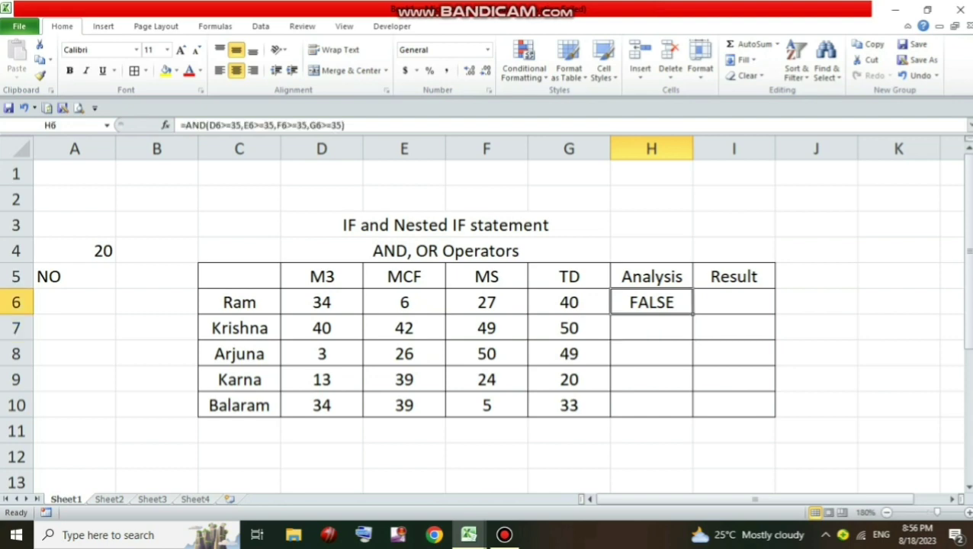
{"action": "left_click_drag", "start_coordinate": [692, 314], "coordinate": [691, 414]}
{"action": "left_click", "coordinate": [733, 430]}
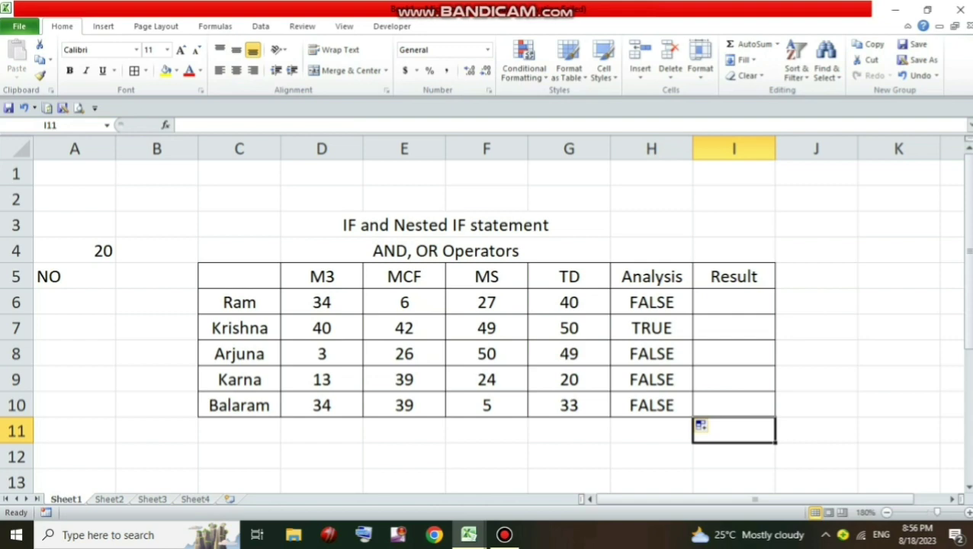
Step: Start an IF formula with a nested AND in I6, the first Result cell, using D6>=35 as the first condition
{"action": "left_click", "coordinate": [733, 302]}
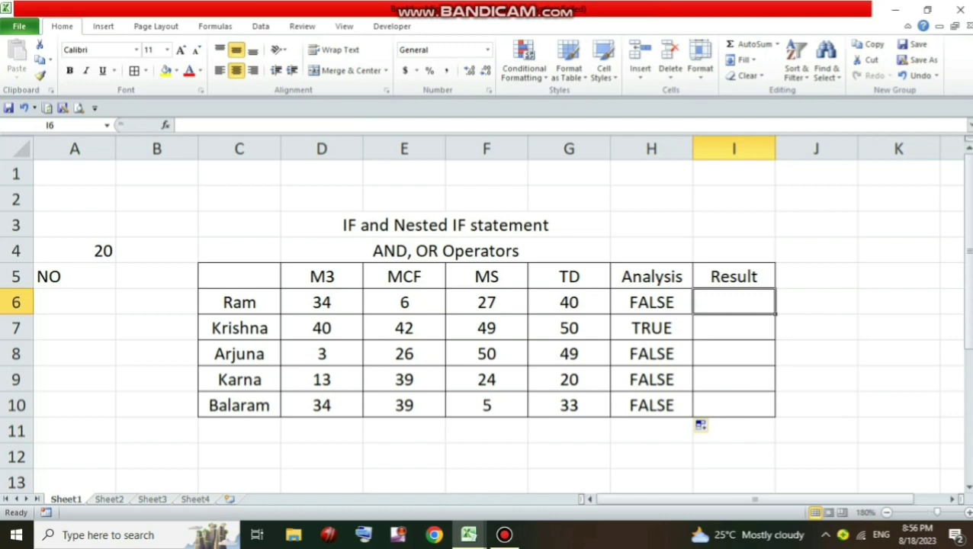
{"action": "type", "text": "IF"}
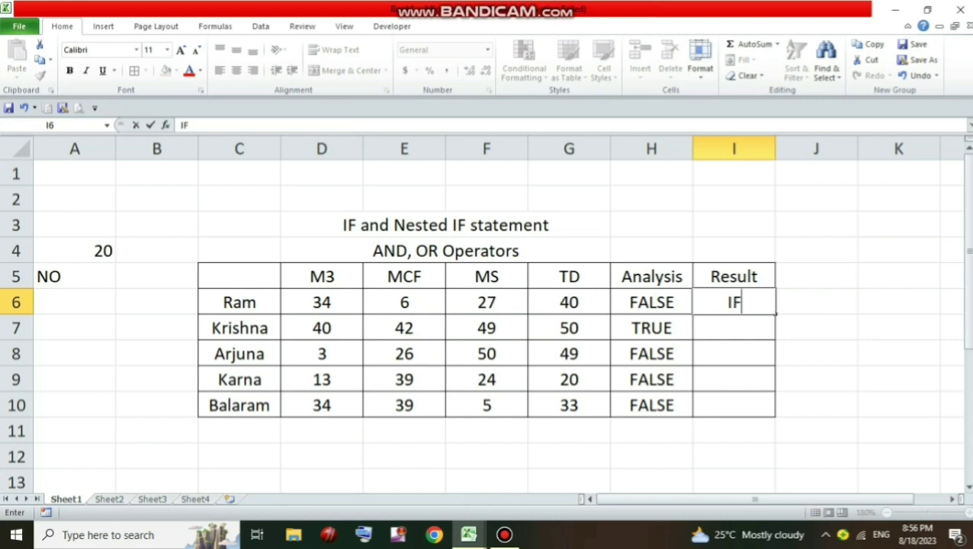
{"action": "key", "text": "BackSpace"}
{"action": "key", "text": "BackSpace"}
{"action": "type", "text": "=IF"}
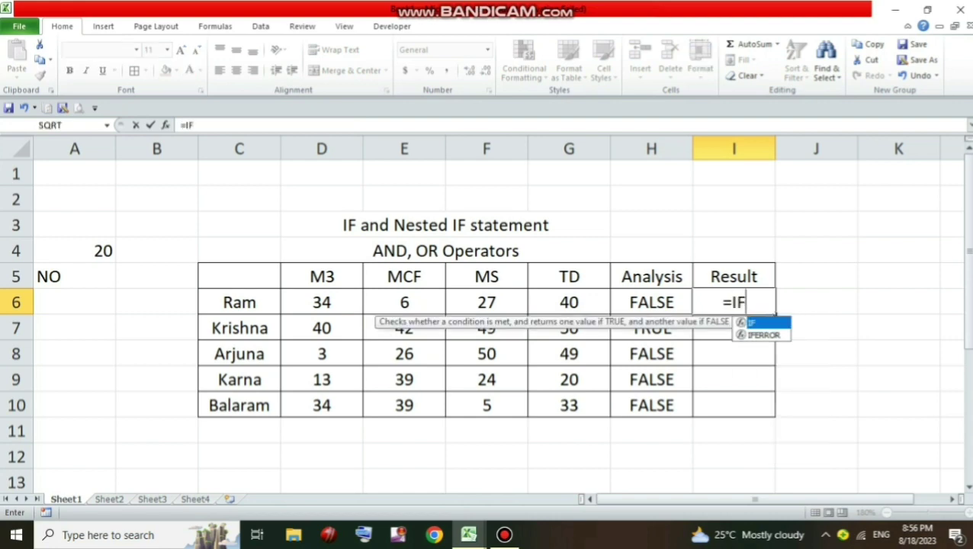
{"action": "type", "text": "("}
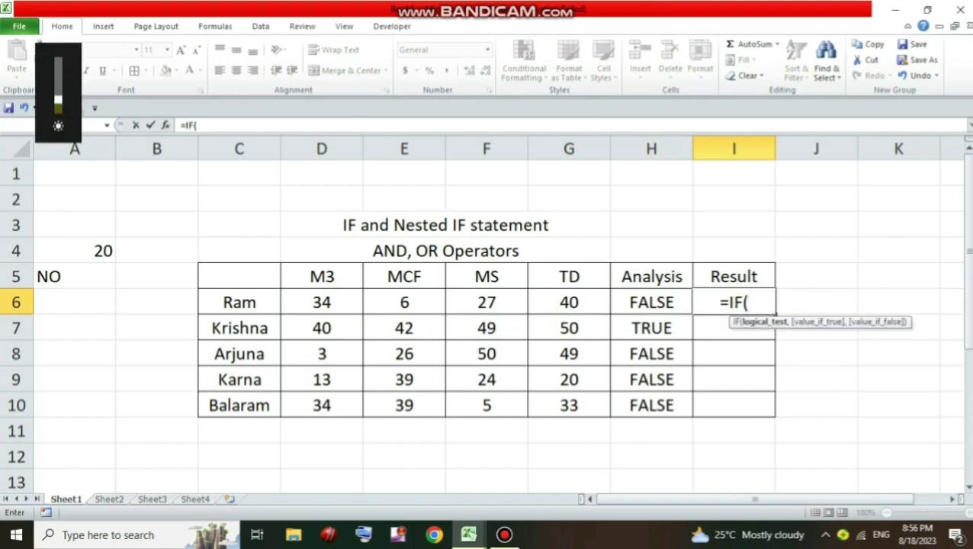
{"action": "type", "text": "AN"}
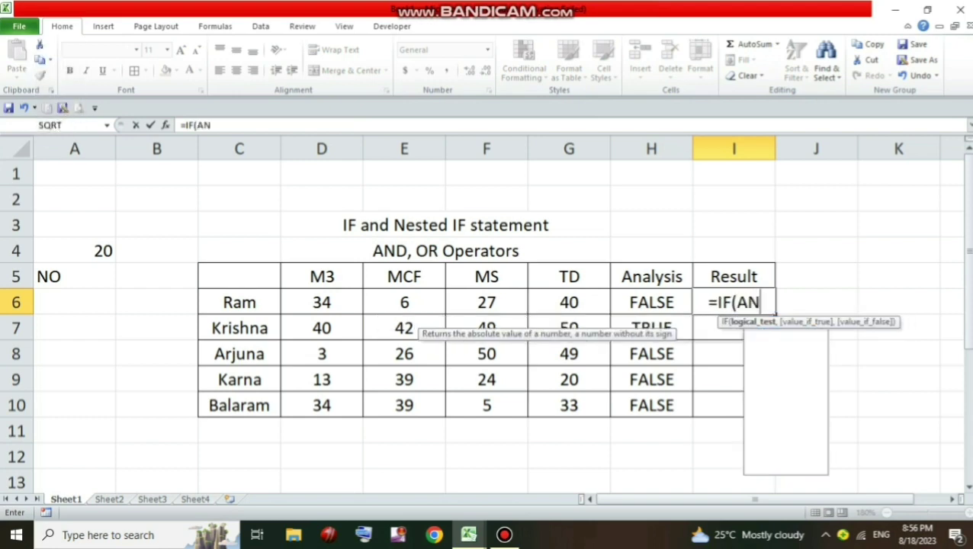
{"action": "type", "text": "D("}
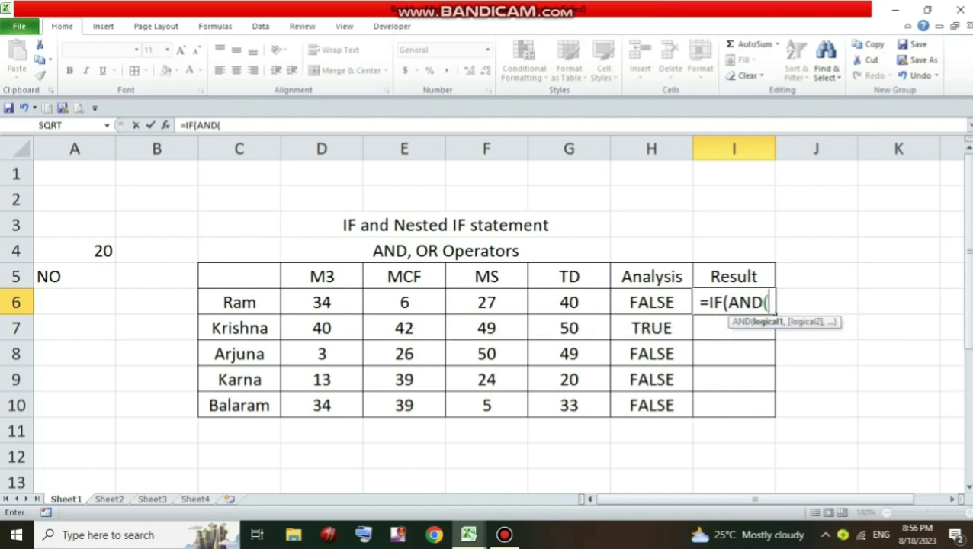
{"action": "left_click", "coordinate": [321, 302]}
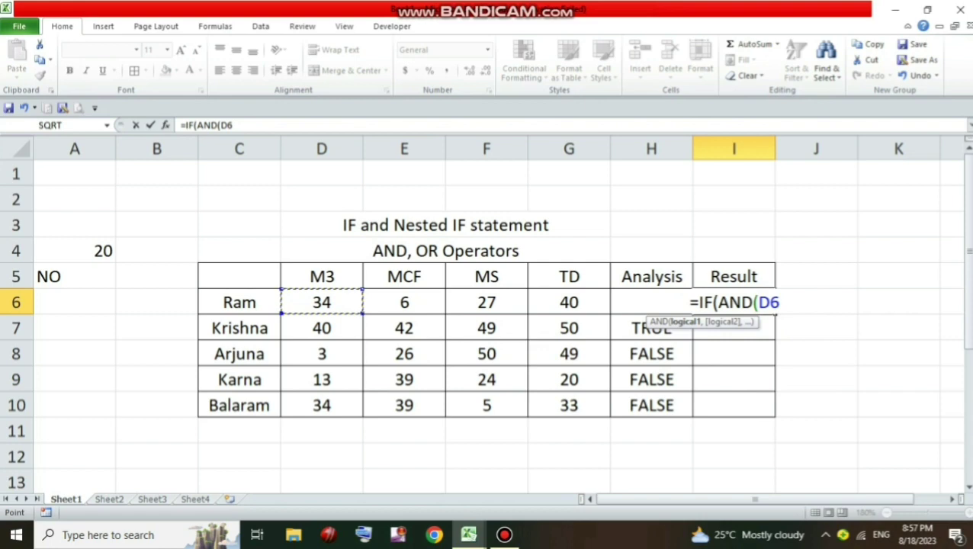
{"action": "type", "text": ">=35,"}
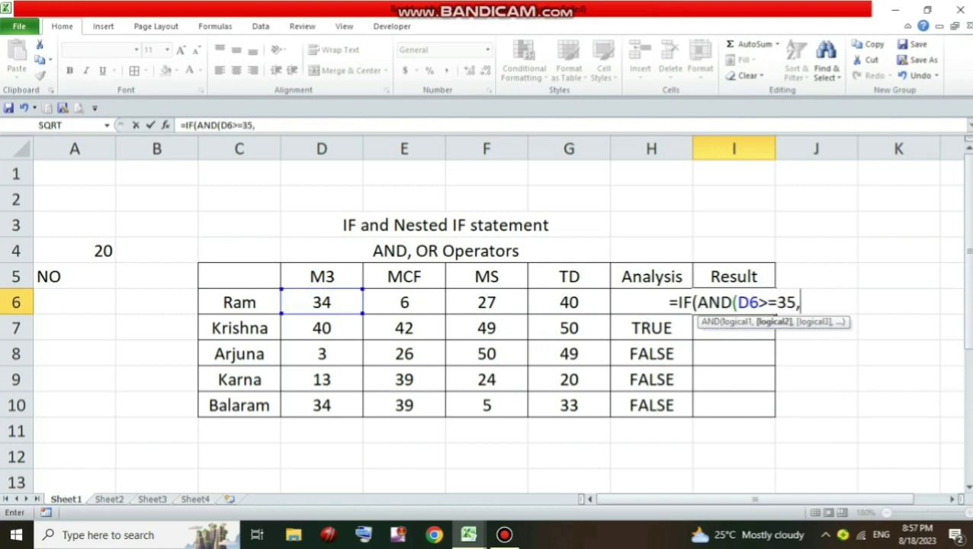
Step: Add the conditions E6>=35, F6>=35 and G6>=35 to the nested AND in I6
{"action": "left_click", "coordinate": [404, 301]}
{"action": "type", "text": ">="}
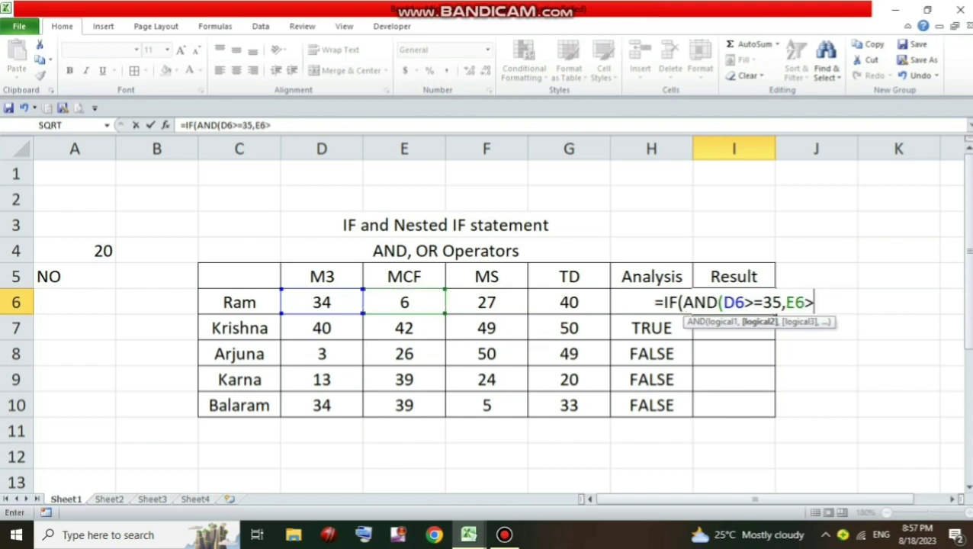
{"action": "type", "text": "35,"}
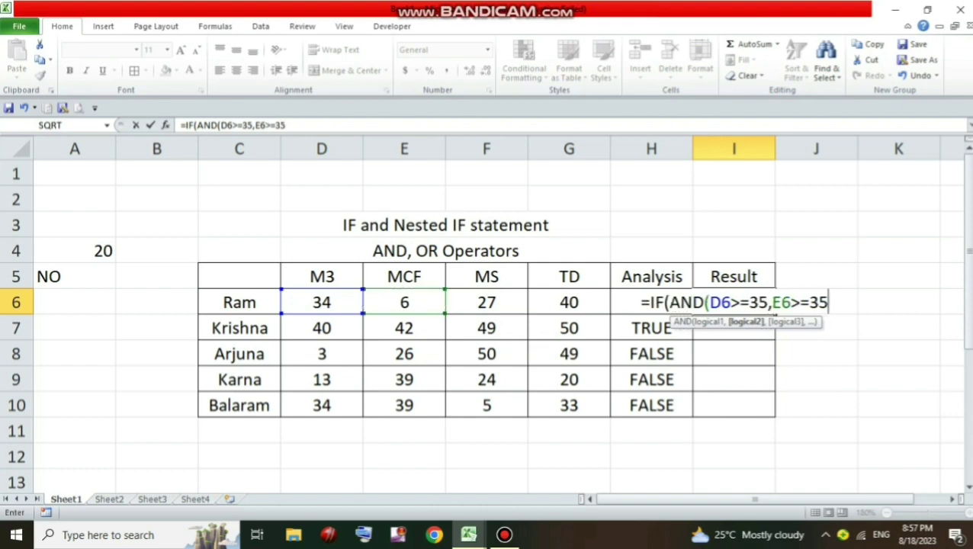
{"action": "left_click", "coordinate": [486, 302]}
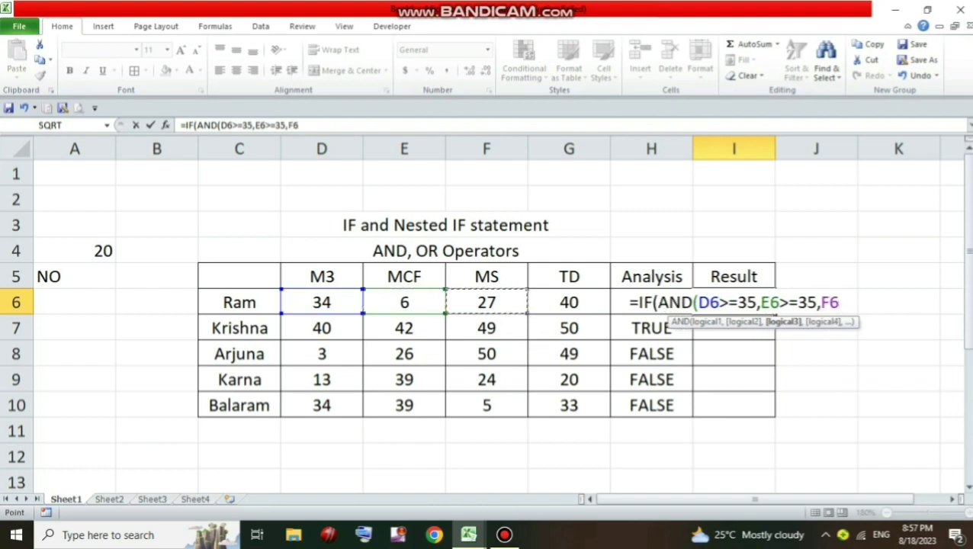
{"action": "type", "text": ">="}
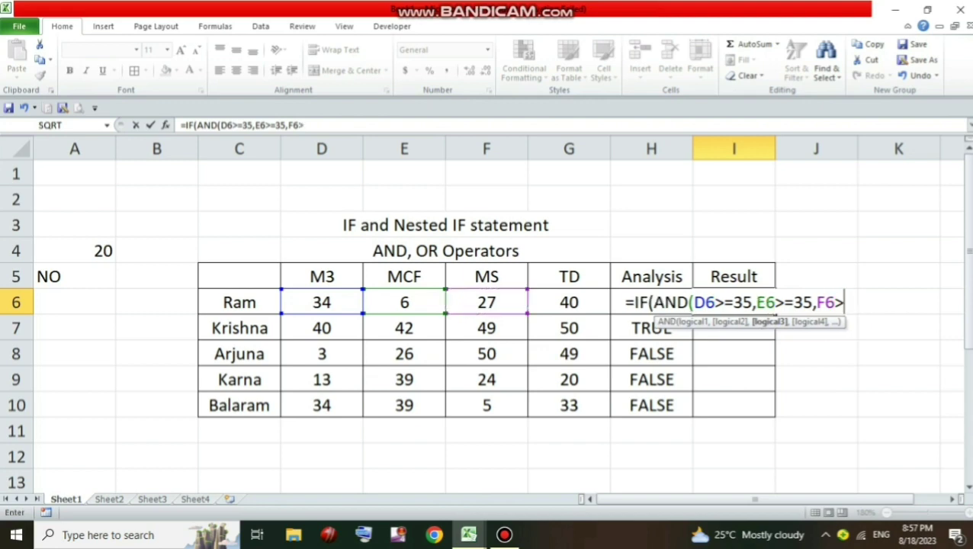
{"action": "type", "text": "35,"}
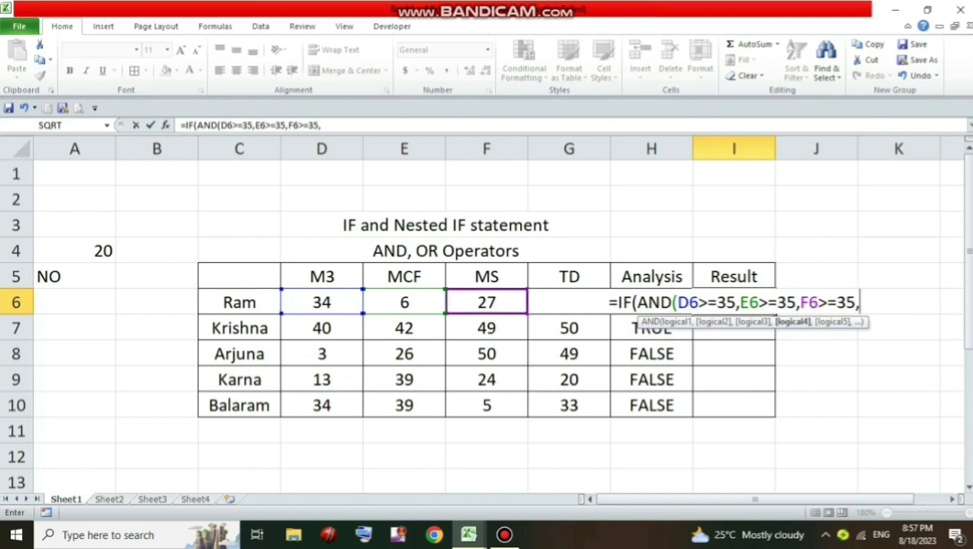
{"action": "type", "text": "G6"}
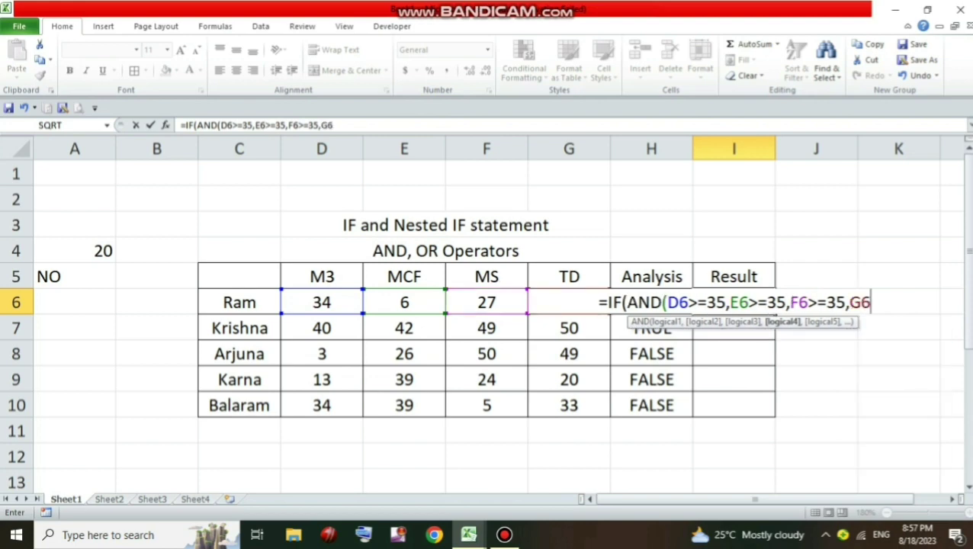
{"action": "type", "text": ">=3"}
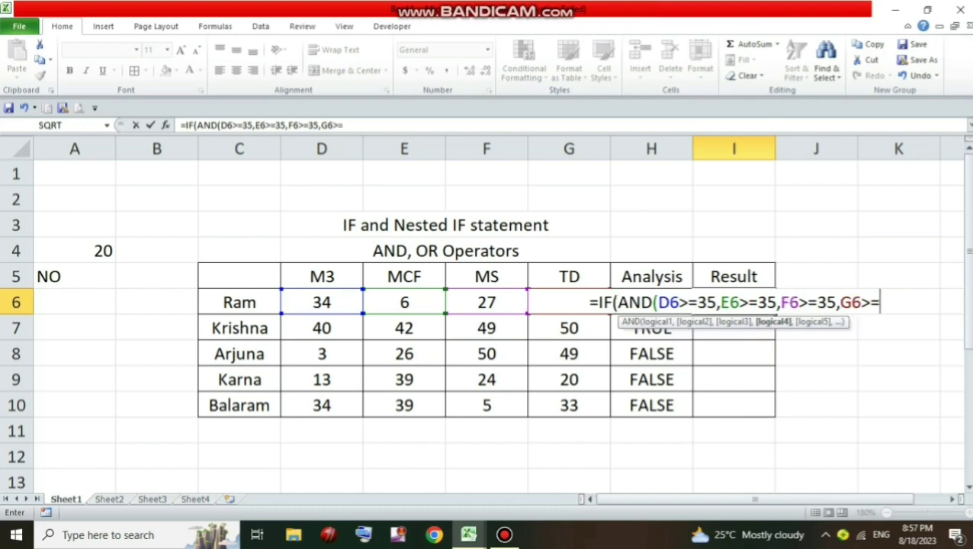
{"action": "type", "text": "5,"}
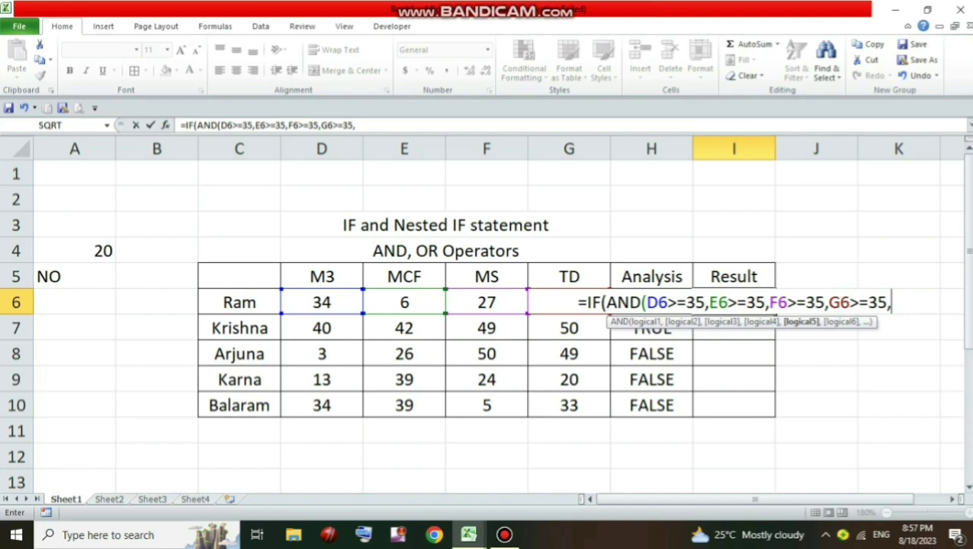
Step: Append "PASS" and "FAIL" as the two outcome texts of the I6 formula, followed by one closing parenthesis
{"action": "type", "text": "\""}
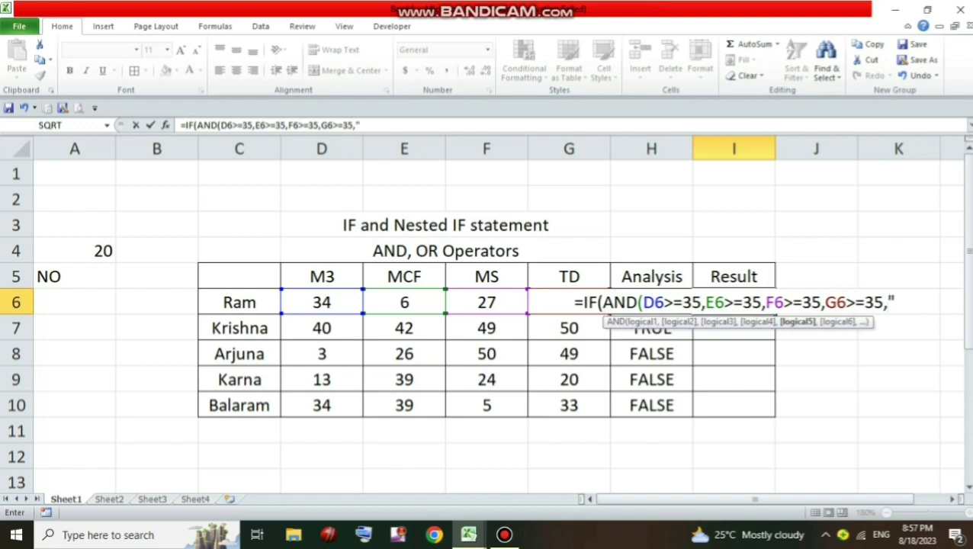
{"action": "type", "text": "PASS"}
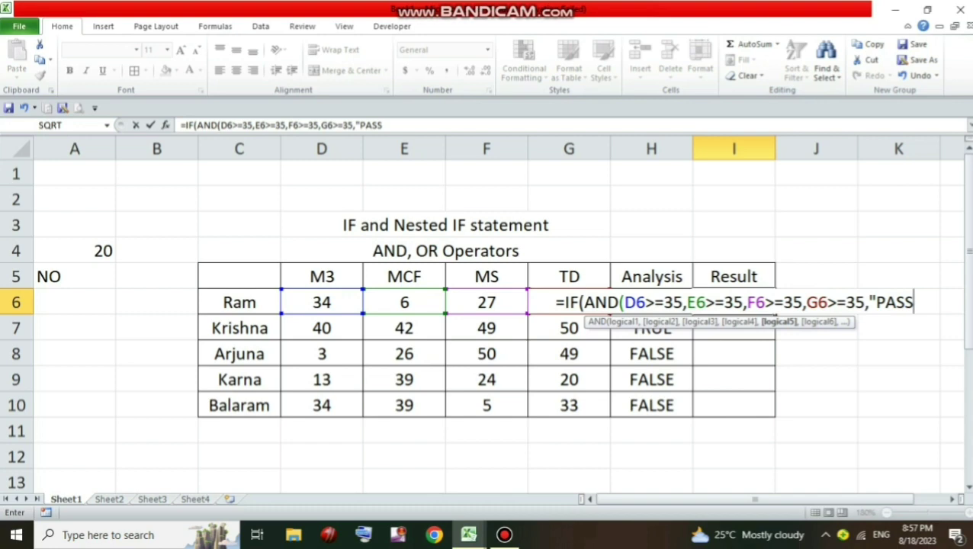
{"action": "type", "text": "\","}
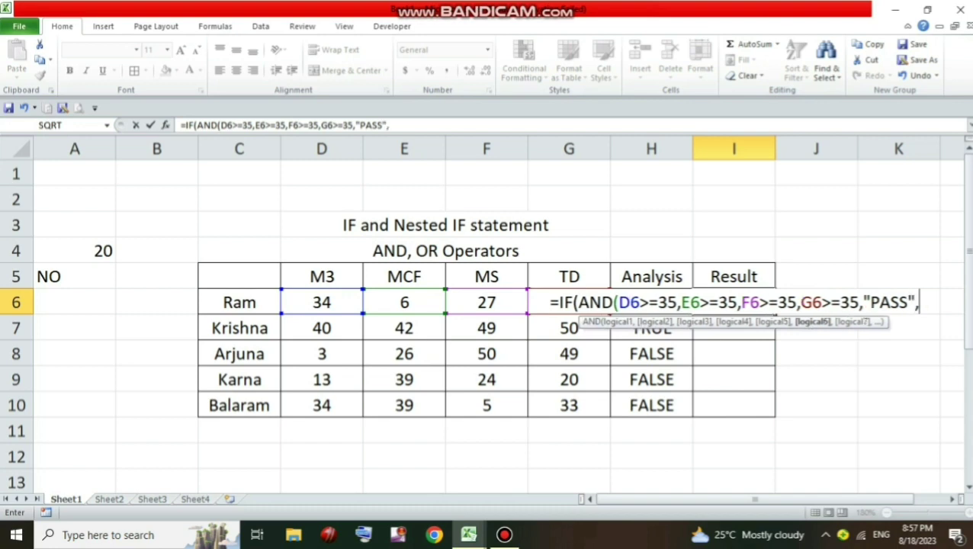
{"action": "type", "text": "\"FAI"}
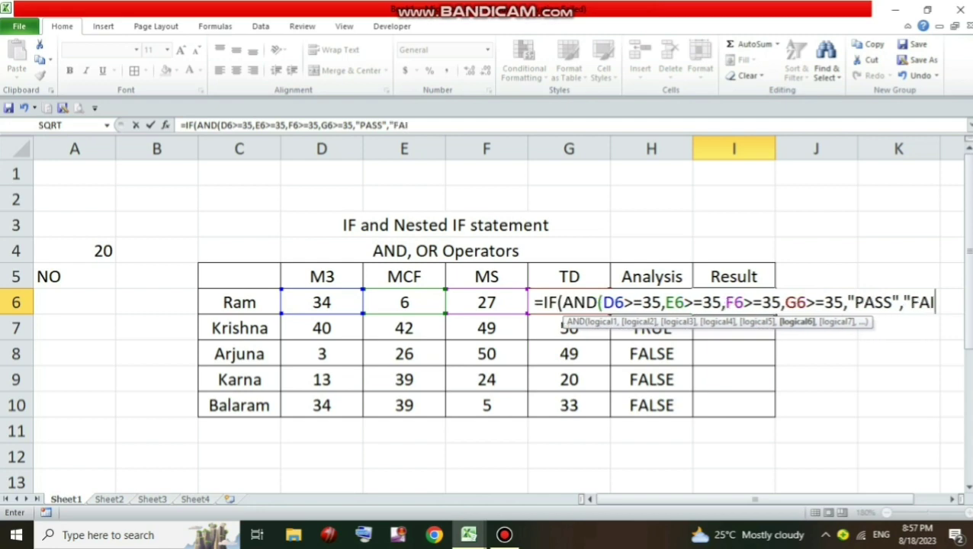
{"action": "type", "text": "L\""}
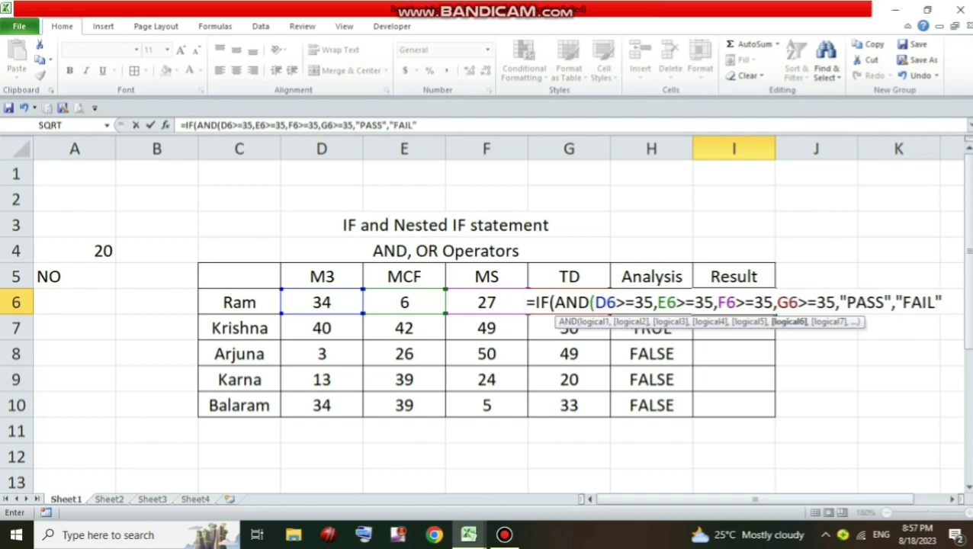
{"action": "type", "text": ")"}
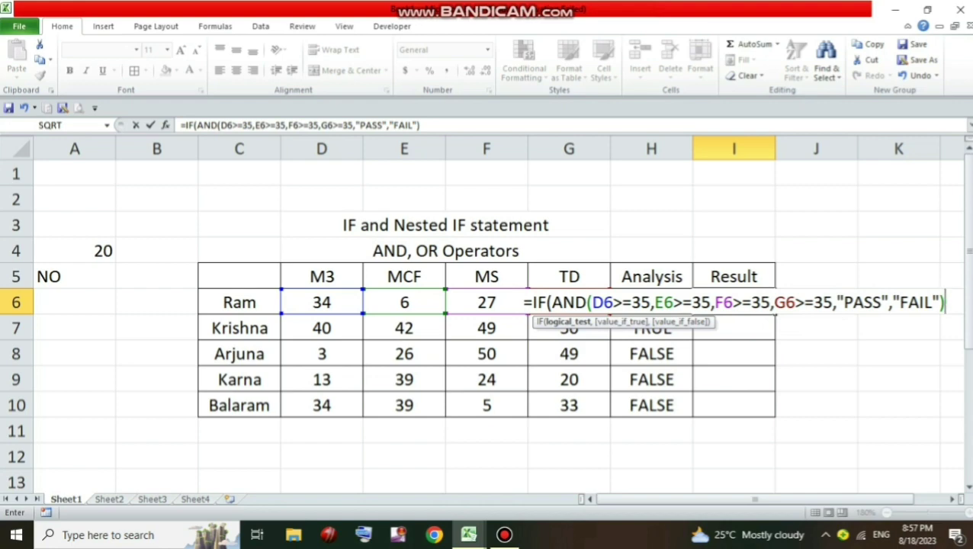
Step: Try to enter the I6 formula with a second closing parenthesis at its end, then remove that parenthesis
{"action": "left_click", "coordinate": [833, 302]}
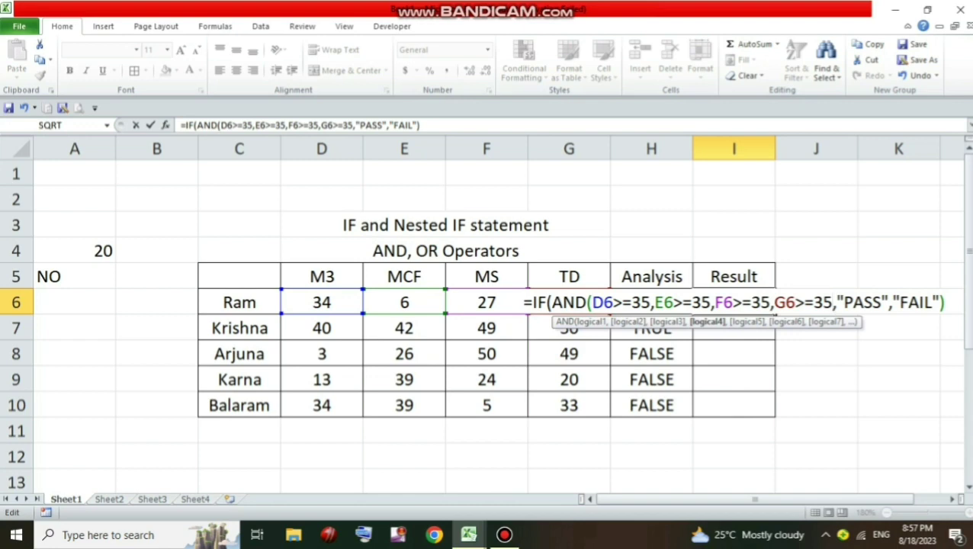
{"action": "left_click", "coordinate": [943, 302]}
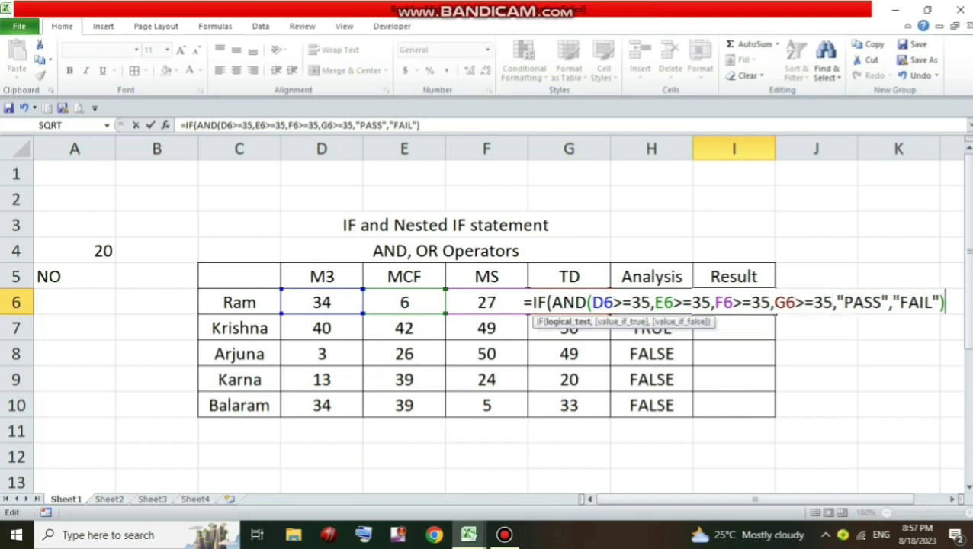
{"action": "type", "text": ")"}
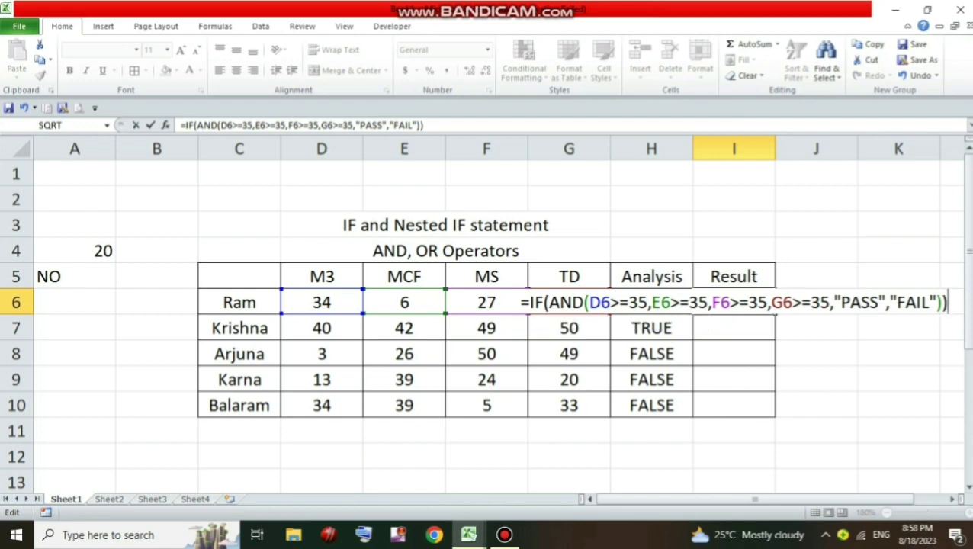
{"action": "key", "text": "Return"}
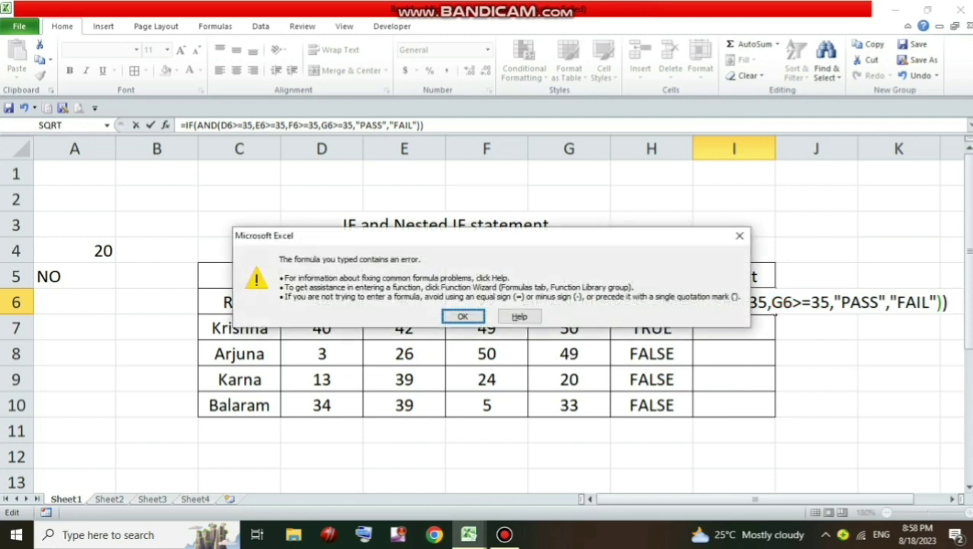
{"action": "key", "text": "Return"}
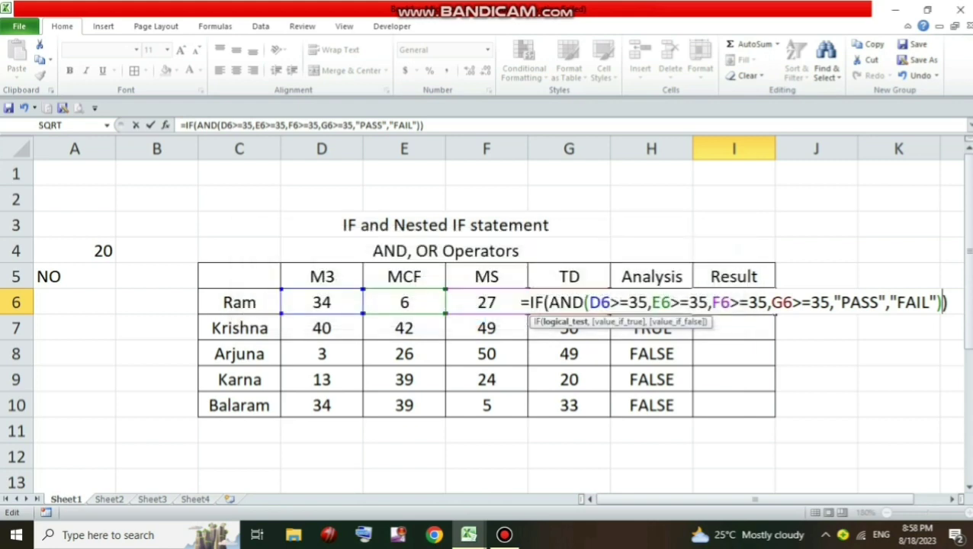
{"action": "key", "text": "BackSpace"}
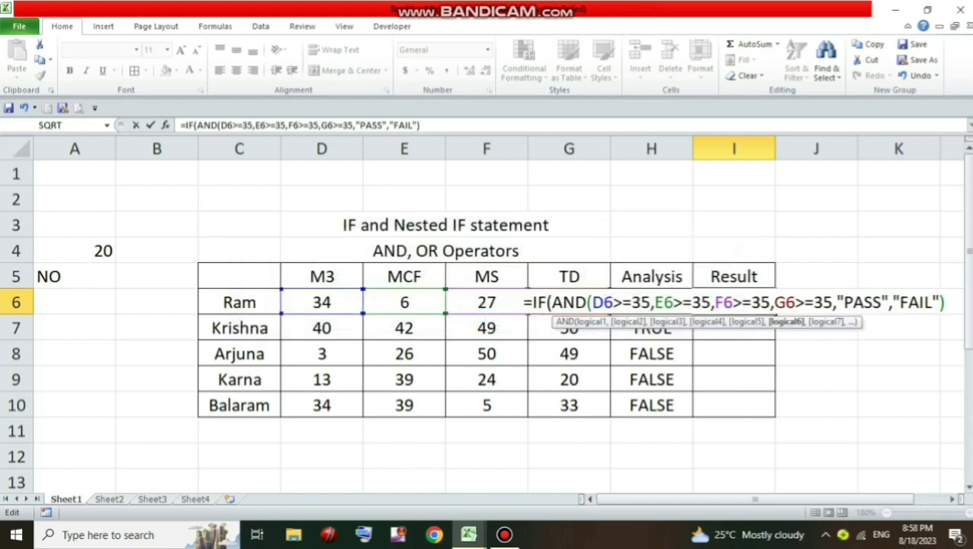
Step: Close the nested AND right after G6>=35 in the I6 formula and enter the formula
{"action": "left_click", "coordinate": [832, 302]}
{"action": "type", "text": ")"}
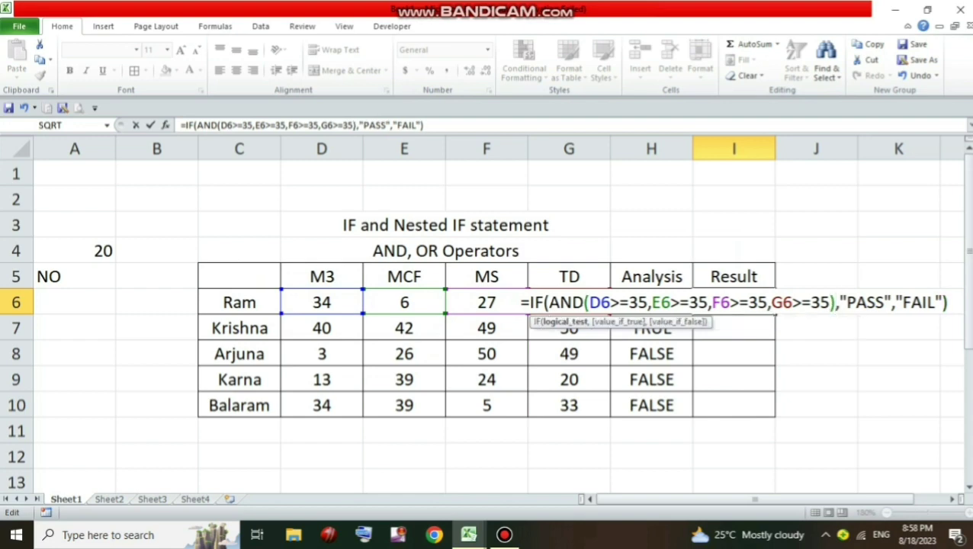
{"action": "key", "text": "Return"}
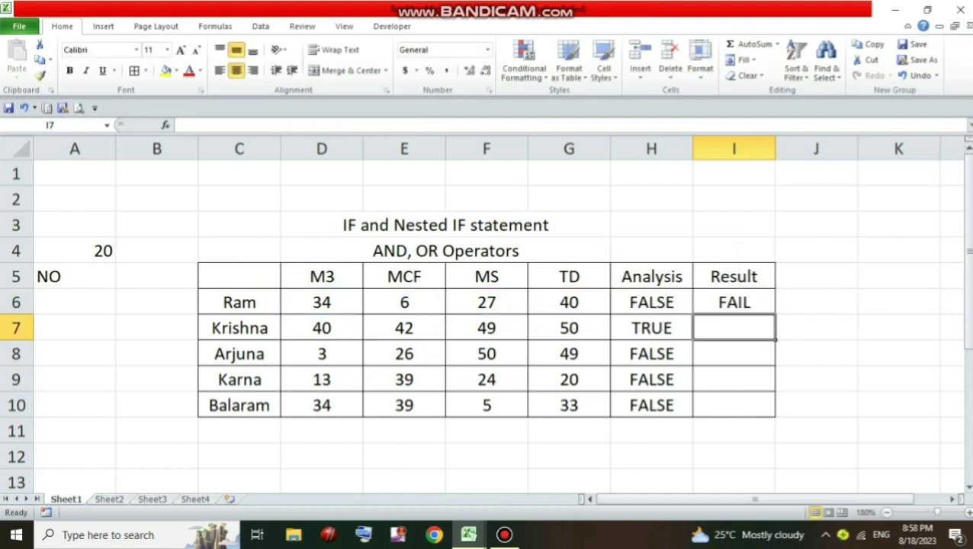
Step: Fill the IF formula from I6 down through I10 in the Result column
{"action": "key", "text": "Up"}
{"action": "left_click_drag", "start_coordinate": [775, 313], "coordinate": [774, 416]}
{"action": "left_click", "coordinate": [816, 379]}
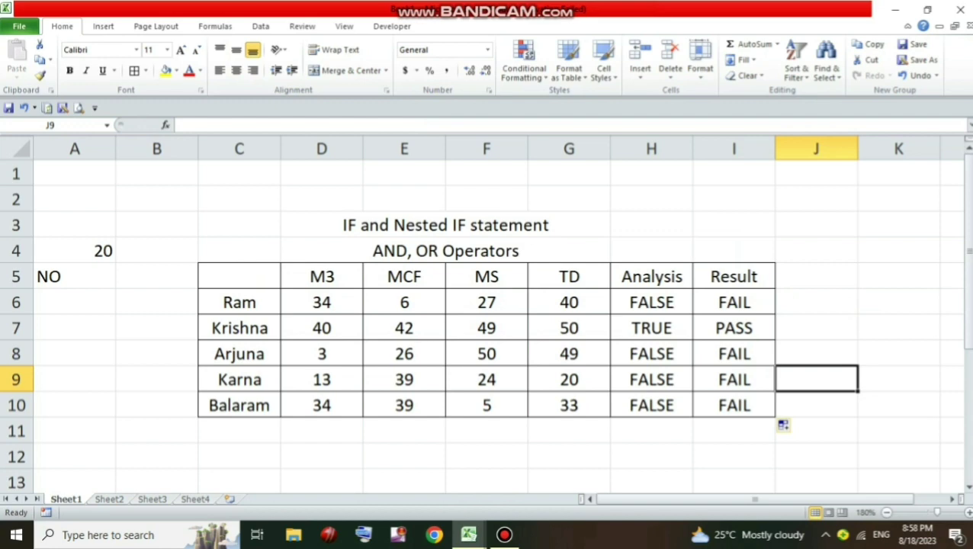
{"action": "scroll", "coordinate": [488, 320], "scroll_direction": "down", "scroll_amount": 3}
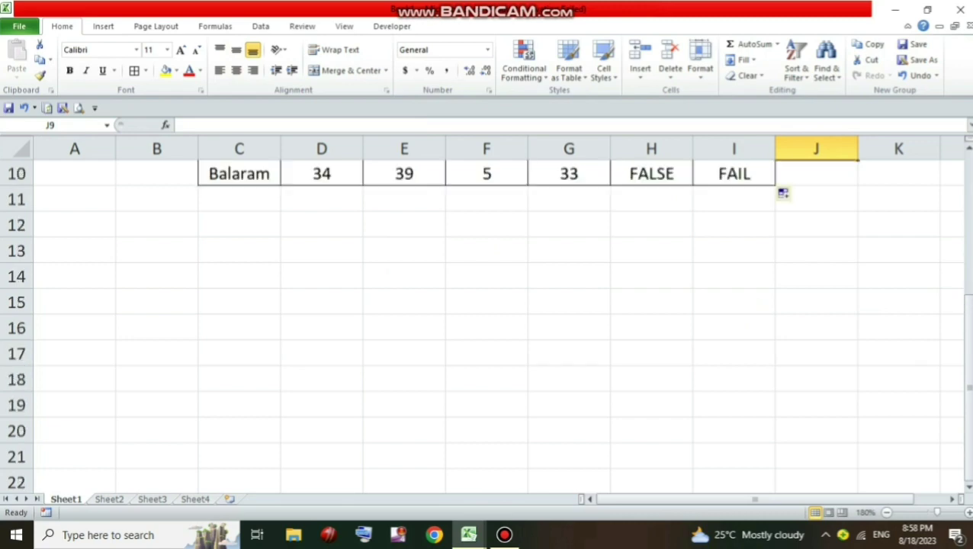
{"action": "scroll", "coordinate": [487, 320], "scroll_direction": "up", "scroll_amount": 2}
{"action": "left_click_drag", "start_coordinate": [239, 199], "coordinate": [568, 328]}
{"action": "right_click", "coordinate": [486, 226]}
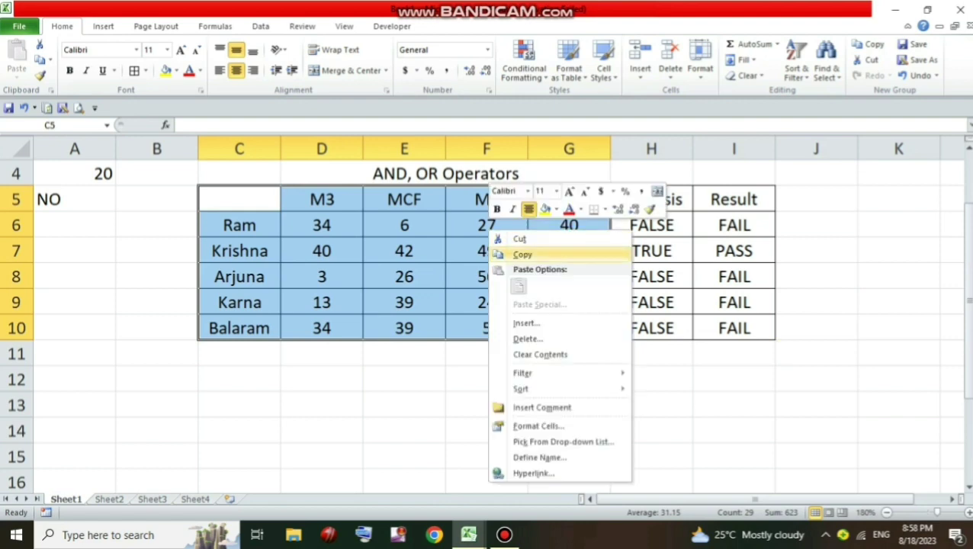
{"action": "left_click", "coordinate": [526, 253]}
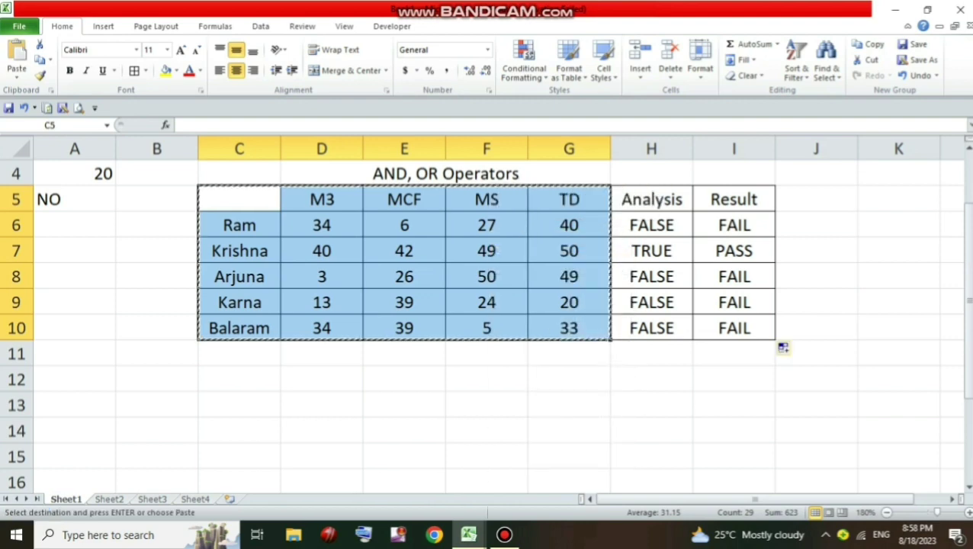
{"action": "key", "text": "Escape"}
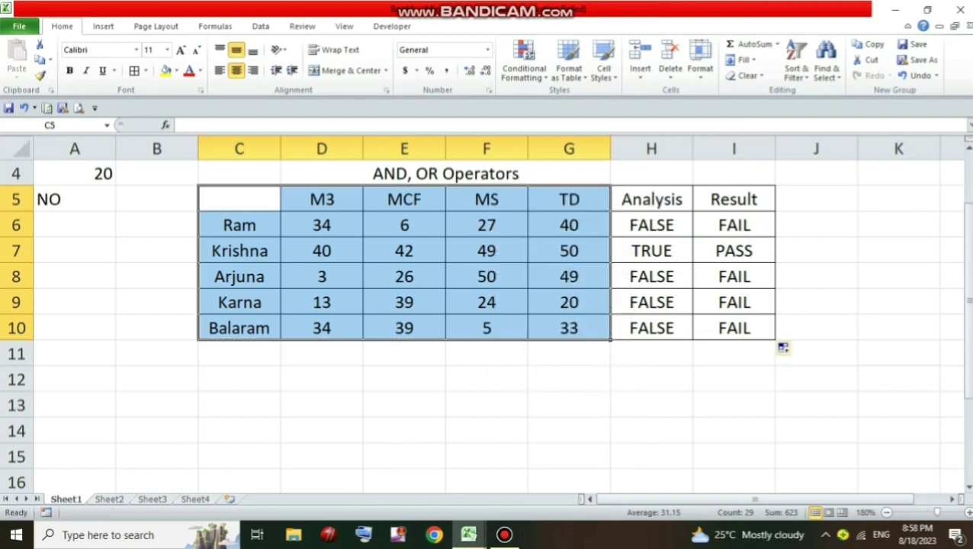
Step: Copy the whole marks table C5:I10, including Analysis and Result, and paste it starting at C12
{"action": "left_click_drag", "start_coordinate": [239, 199], "coordinate": [734, 328]}
{"action": "key", "text": "ctrl+c"}
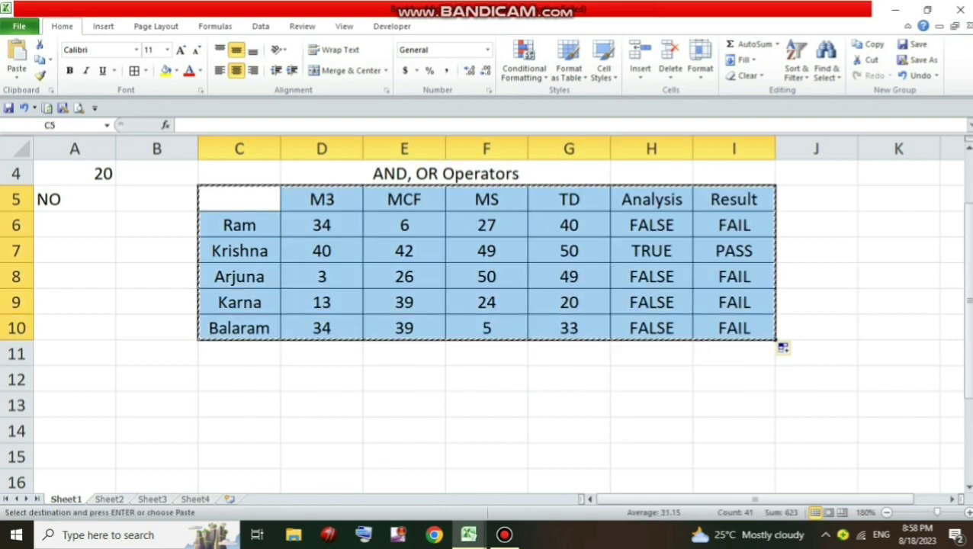
{"action": "key", "text": "Down"}
{"action": "key", "text": "Down"}
{"action": "key", "text": "Down"}
{"action": "key", "text": "Down"}
{"action": "key", "text": "Down"}
{"action": "key", "text": "Down"}
{"action": "key", "text": "Down"}
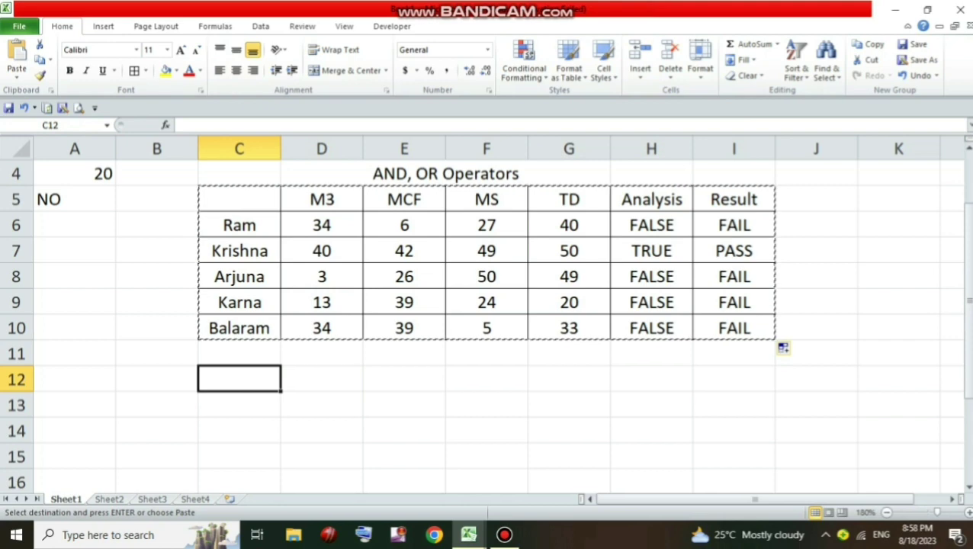
{"action": "key", "text": "ctrl+v"}
Step: Clear the Analysis and Result values in H13:I17 of the copied table
{"action": "scroll", "coordinate": [486, 316], "scroll_direction": "down", "scroll_amount": 3}
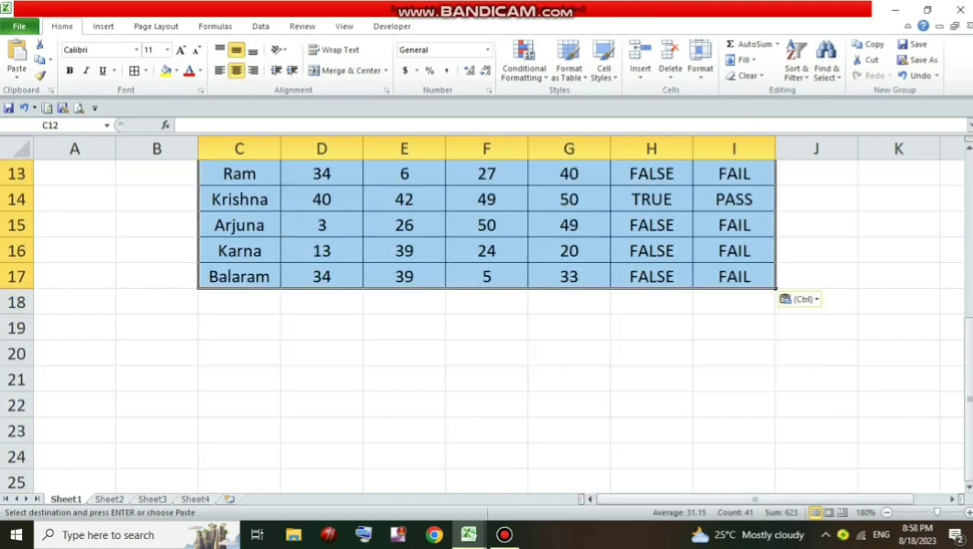
{"action": "scroll", "coordinate": [487, 317], "scroll_direction": "up", "scroll_amount": 1}
{"action": "left_click", "coordinate": [816, 302]}
{"action": "left_click_drag", "start_coordinate": [651, 251], "coordinate": [733, 353]}
{"action": "key", "text": "Delete"}
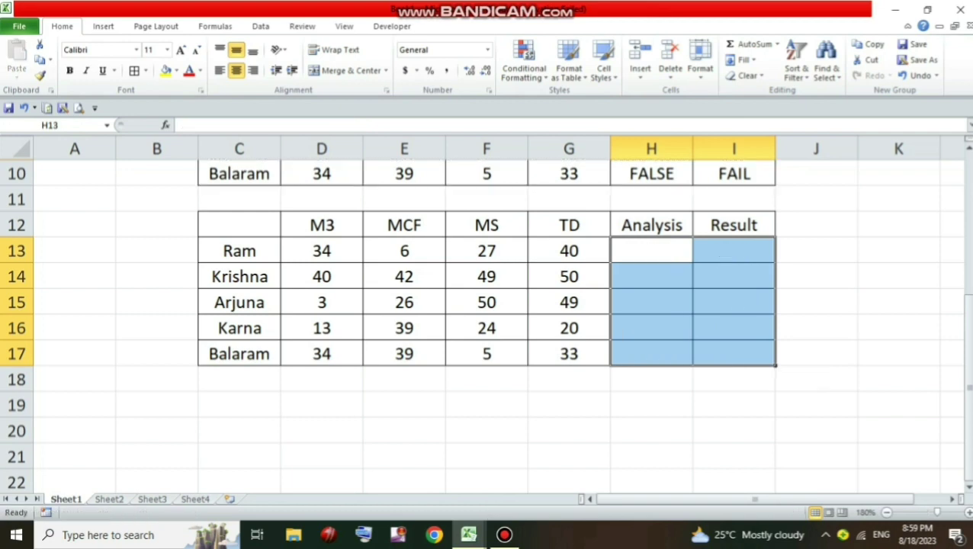
Step: Start an OR formula in H13, the first Analysis cell of the copied table, with D13<=35 as first condition
{"action": "left_click", "coordinate": [651, 250]}
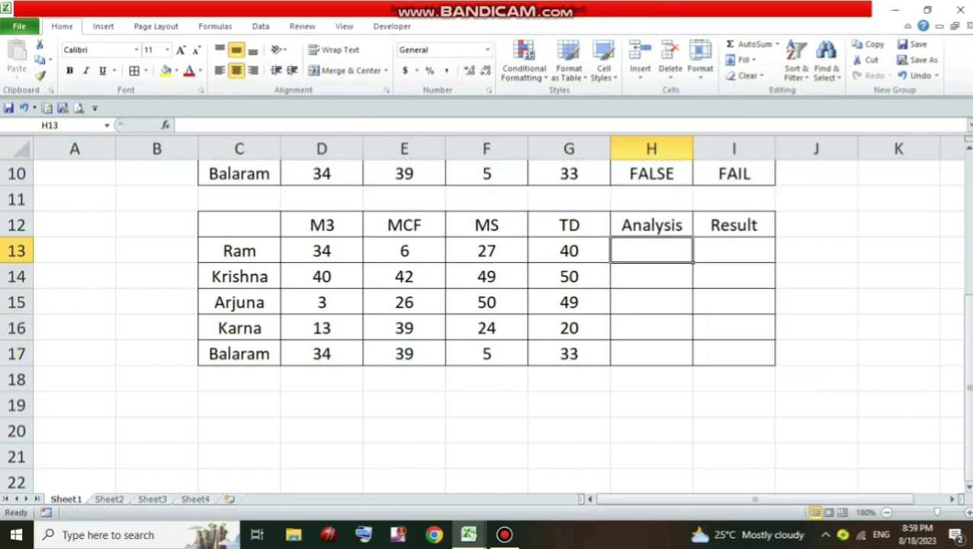
{"action": "type", "text": "="}
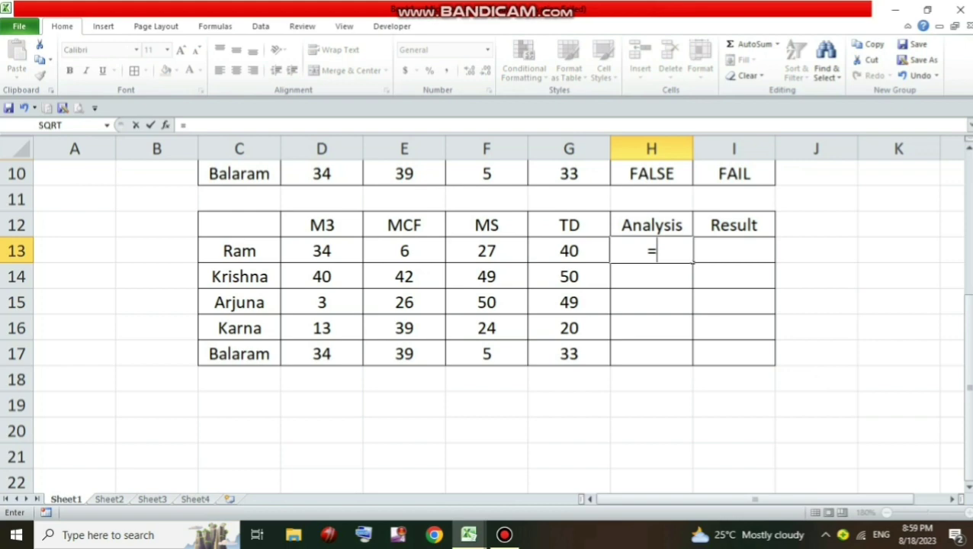
{"action": "type", "text": "O"}
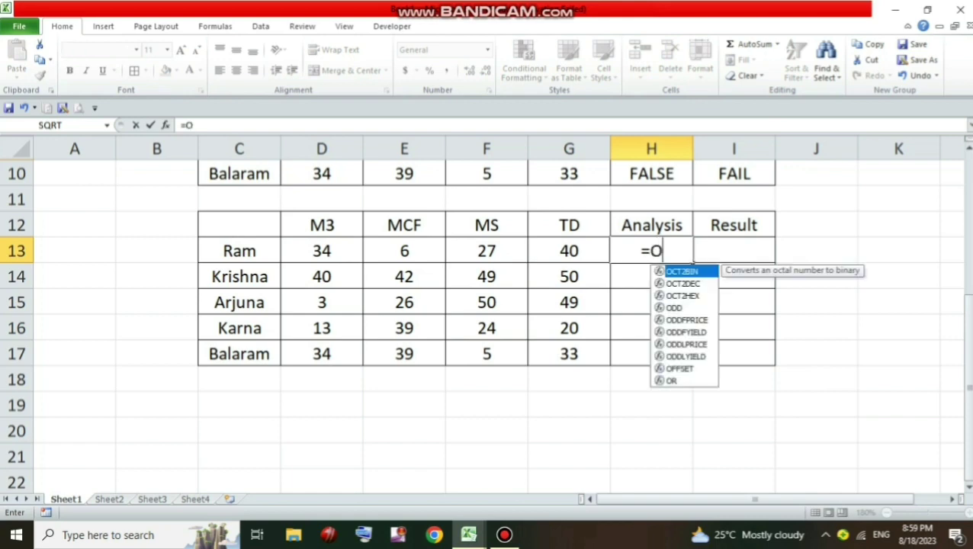
{"action": "type", "text": "R("}
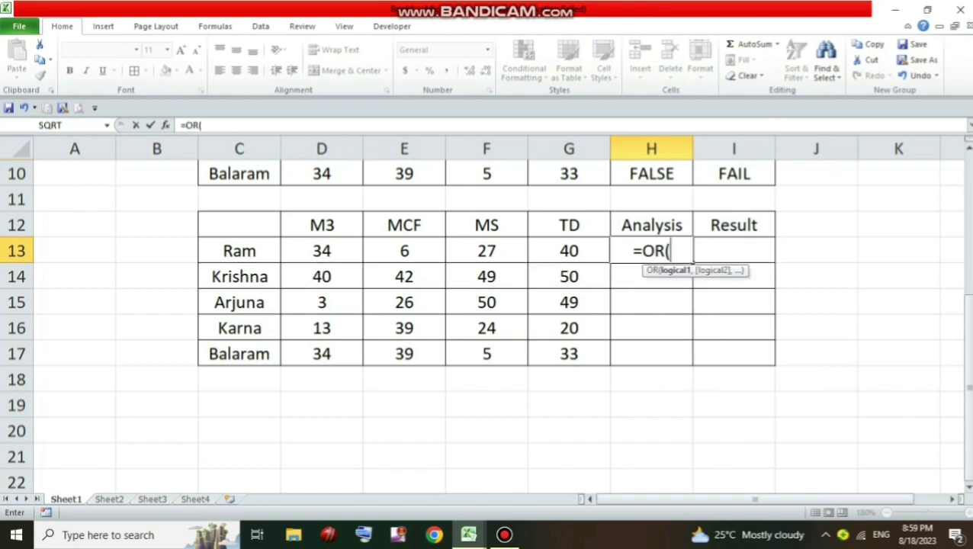
{"action": "left_click", "coordinate": [321, 250]}
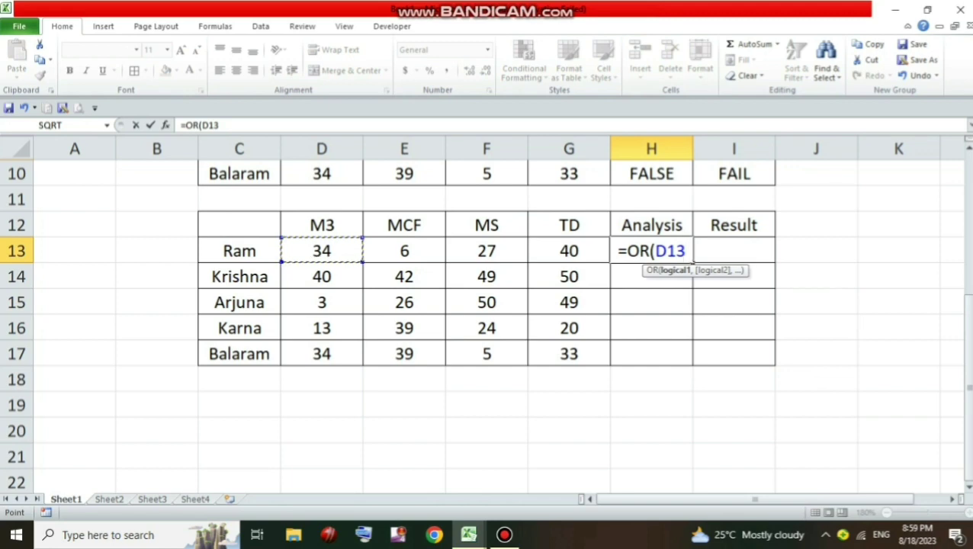
{"action": "type", "text": "<"}
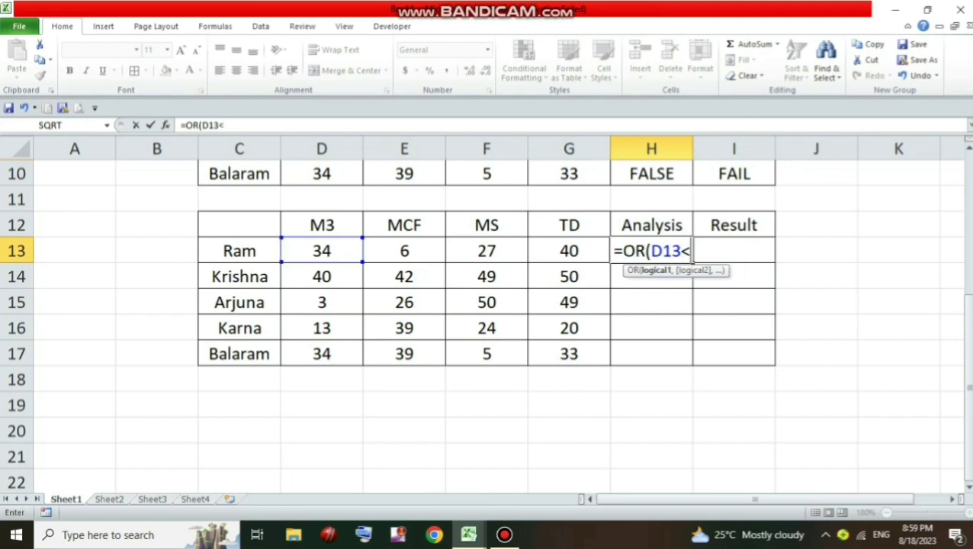
{"action": "type", "text": "=35,"}
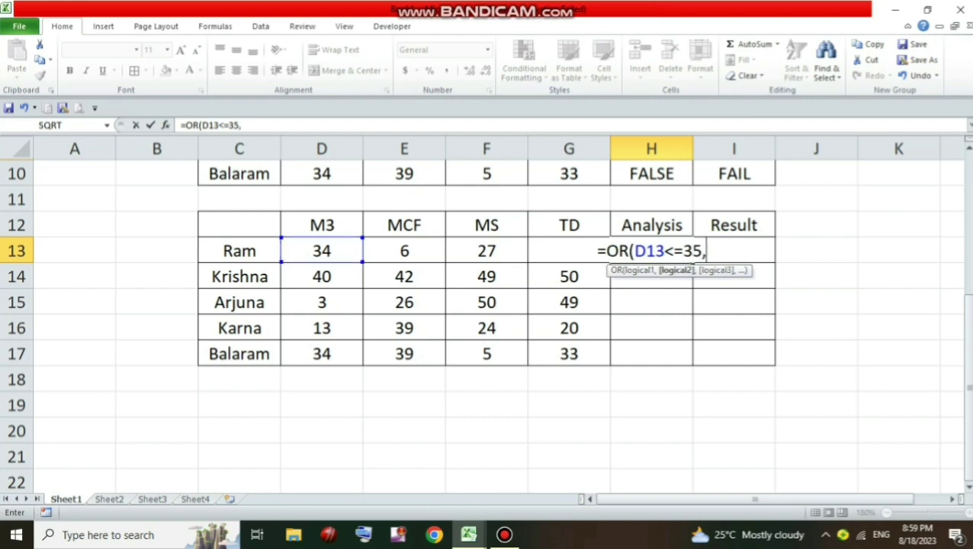
Step: Add E13<=35 and F13<=35 as the second and third conditions of the OR formula in H13
{"action": "left_click", "coordinate": [404, 250]}
{"action": "type", "text": "<=35"}
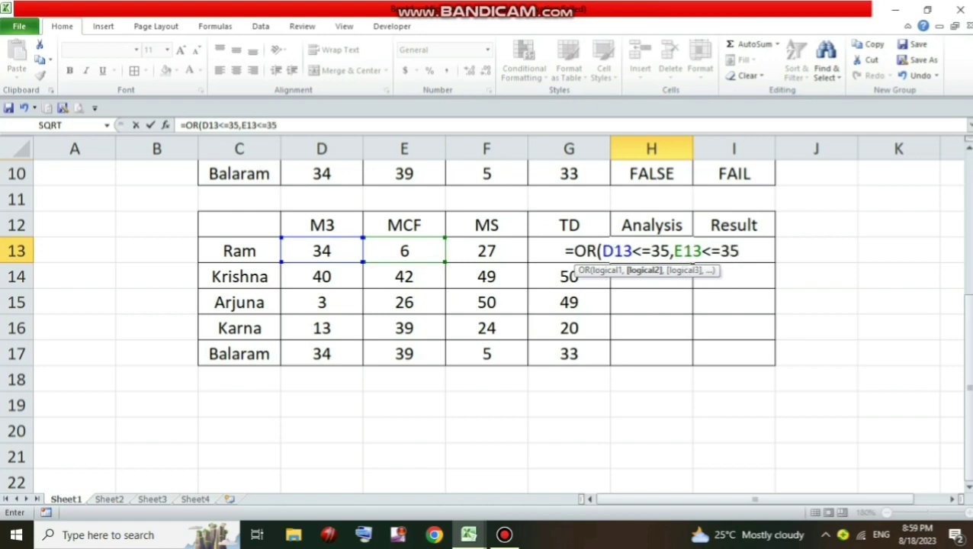
{"action": "type", "text": ","}
{"action": "left_click", "coordinate": [486, 251]}
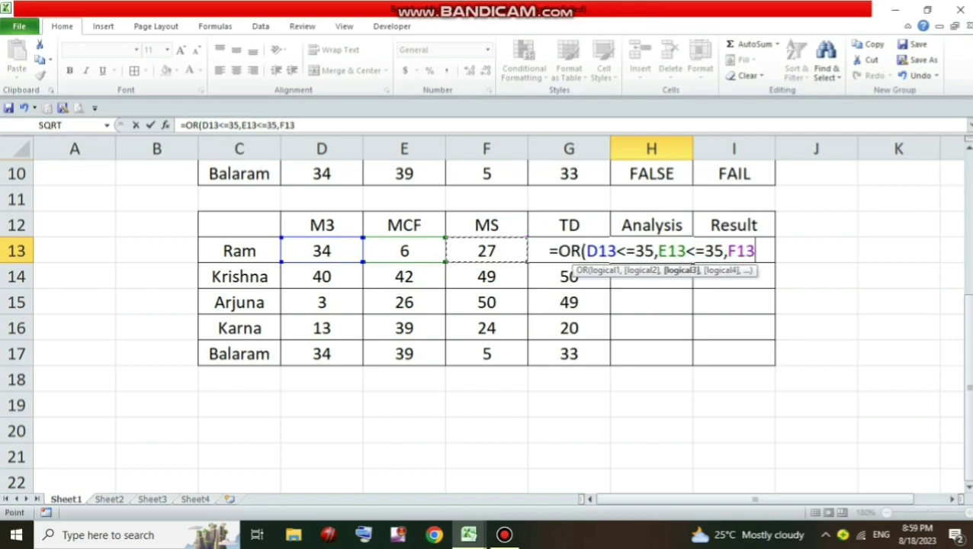
{"action": "type", "text": "<="}
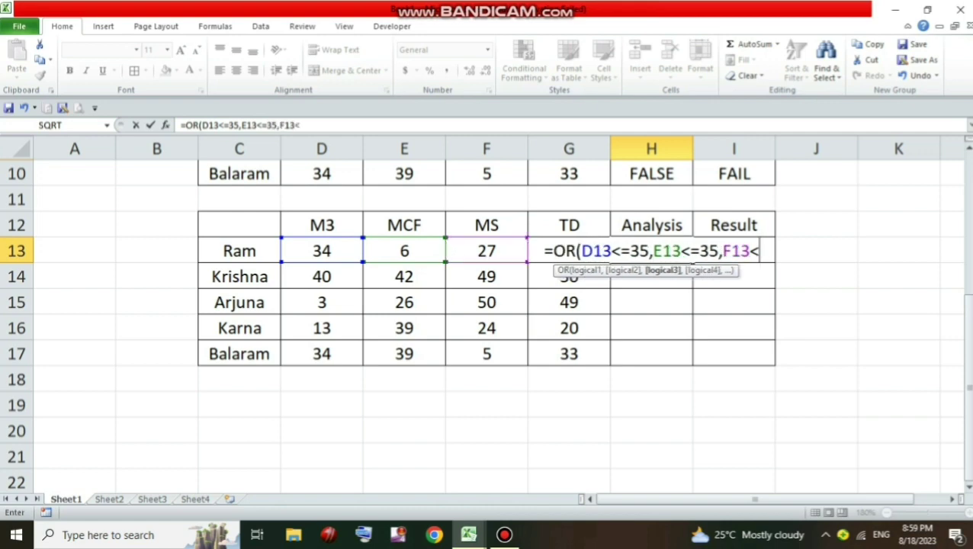
{"action": "type", "text": "35,"}
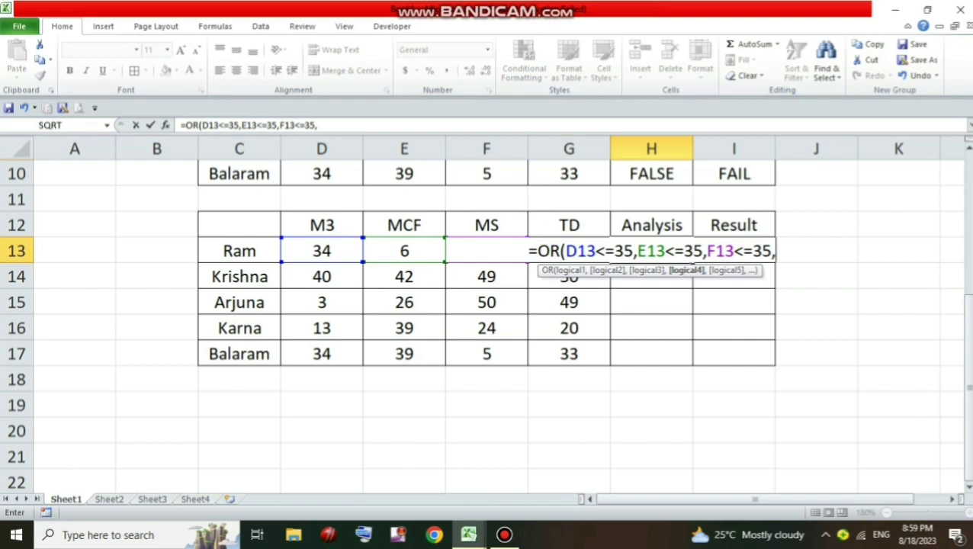
Step: Finish the OR formula in H13 with G13<=35 as fourth condition and fill it down through H17
{"action": "type", "text": "G13"}
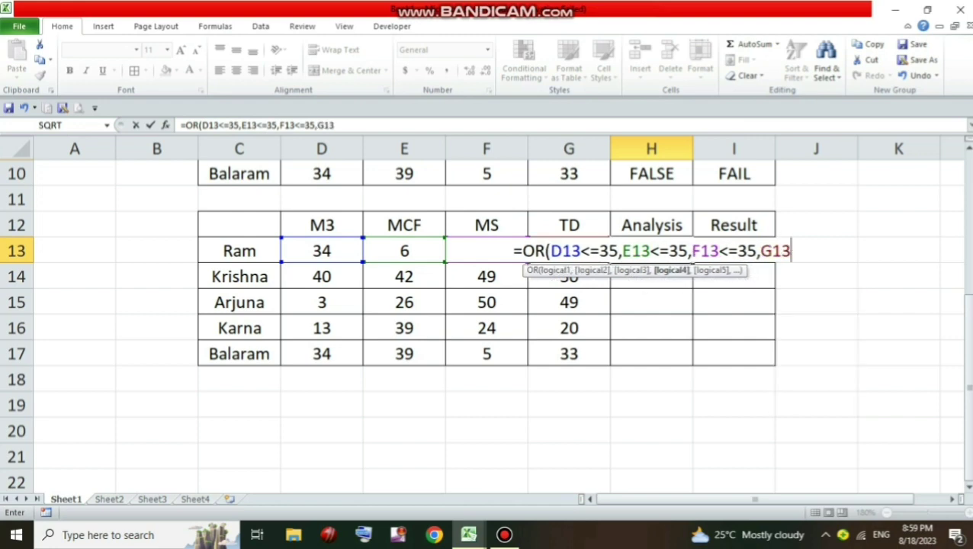
{"action": "type", "text": "<="}
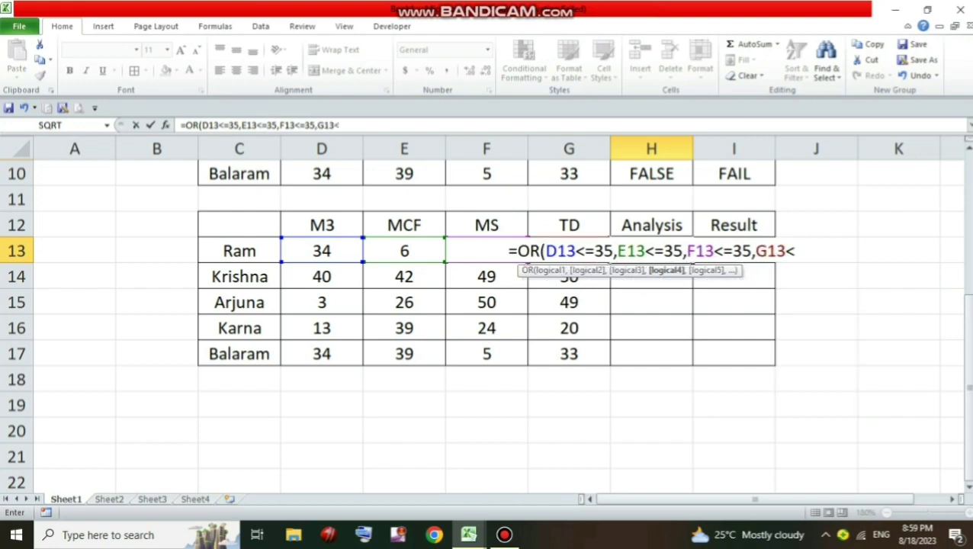
{"action": "type", "text": "35"}
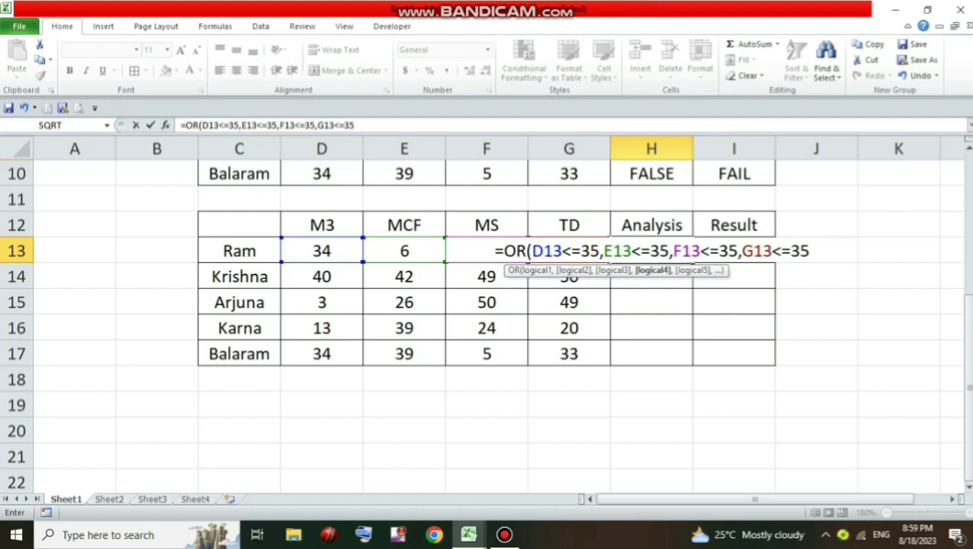
{"action": "type", "text": ")"}
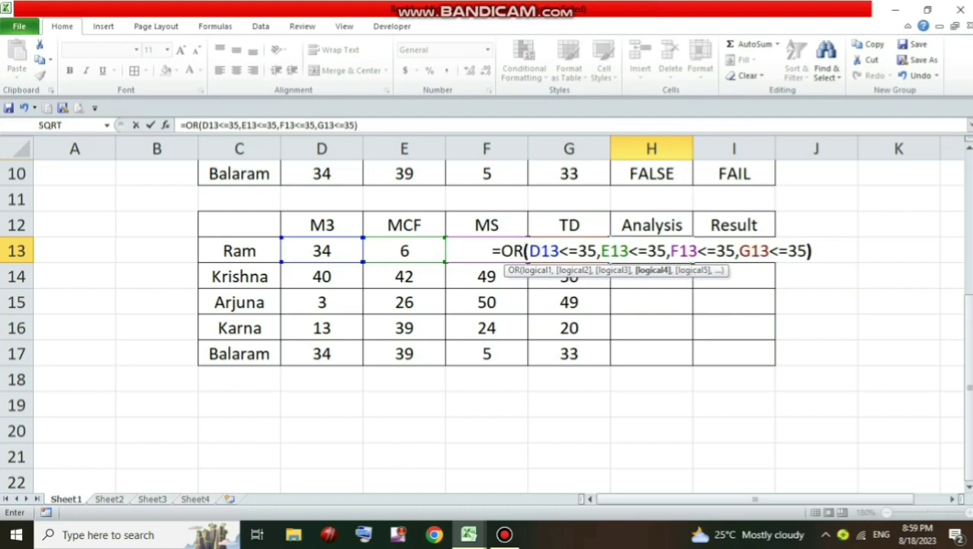
{"action": "key", "text": "Return"}
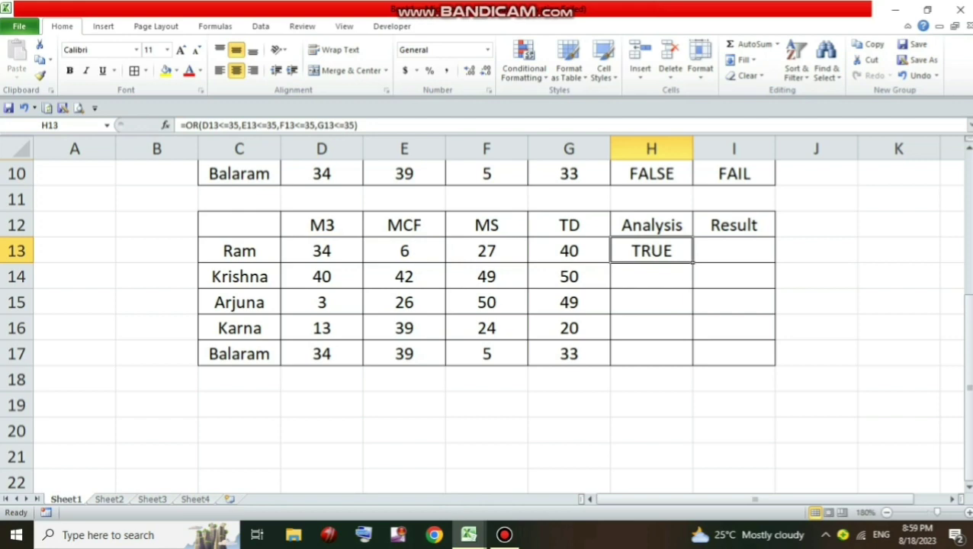
{"action": "left_click_drag", "start_coordinate": [693, 262], "coordinate": [692, 363]}
{"action": "left_click", "coordinate": [733, 404]}
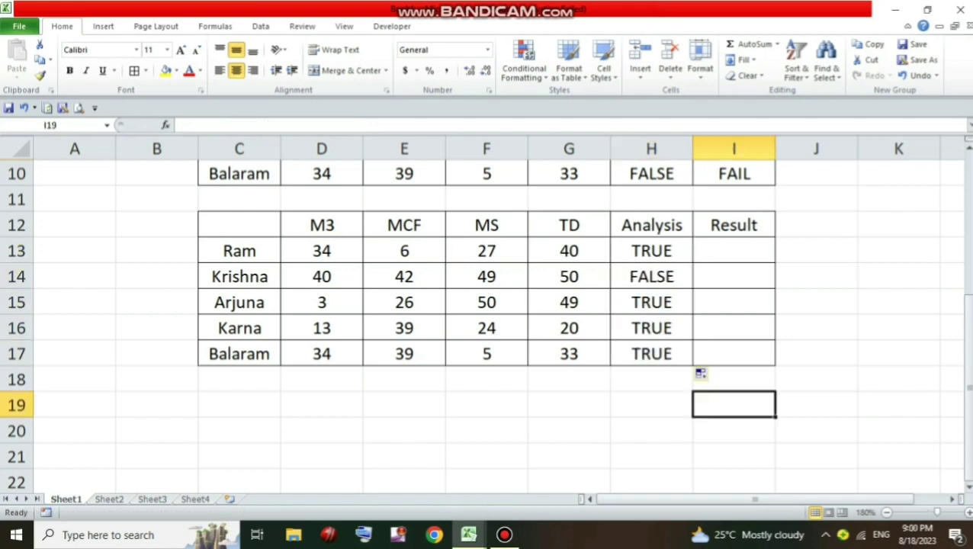
{"action": "left_click", "coordinate": [734, 250]}
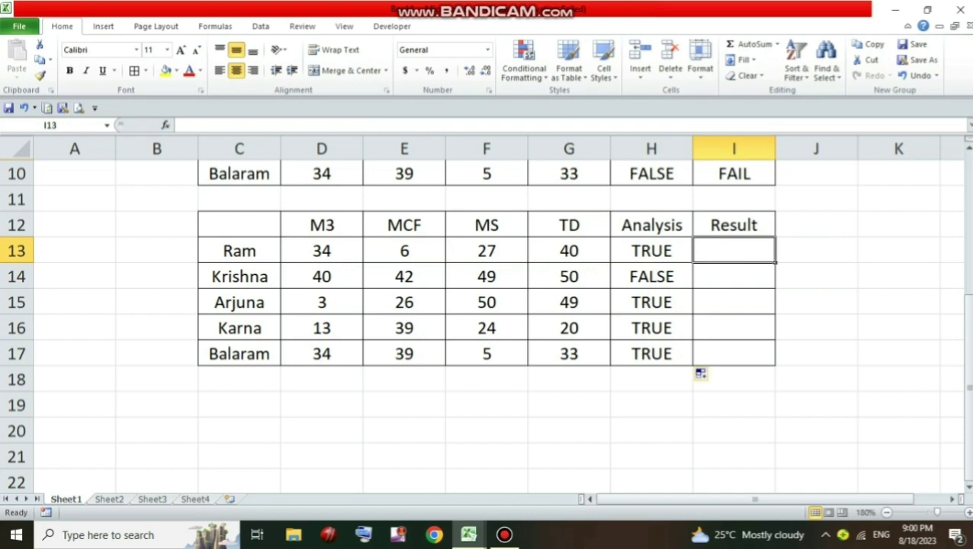
{"action": "type", "text": "="}
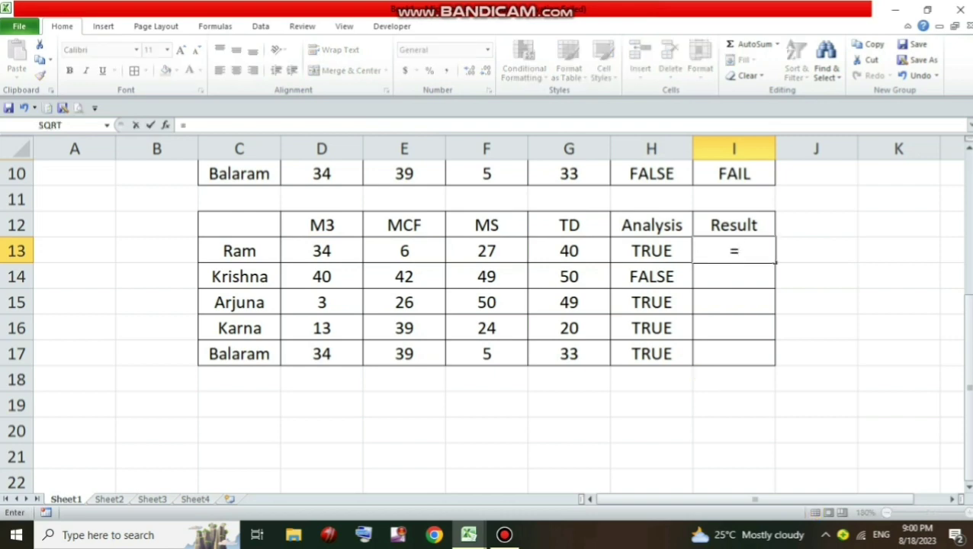
{"action": "type", "text": "IF"}
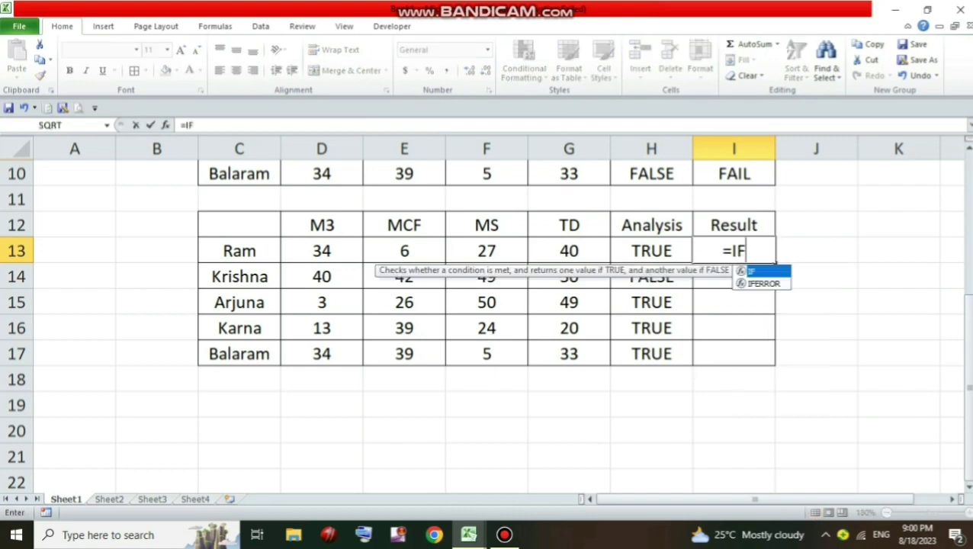
{"action": "type", "text": "("}
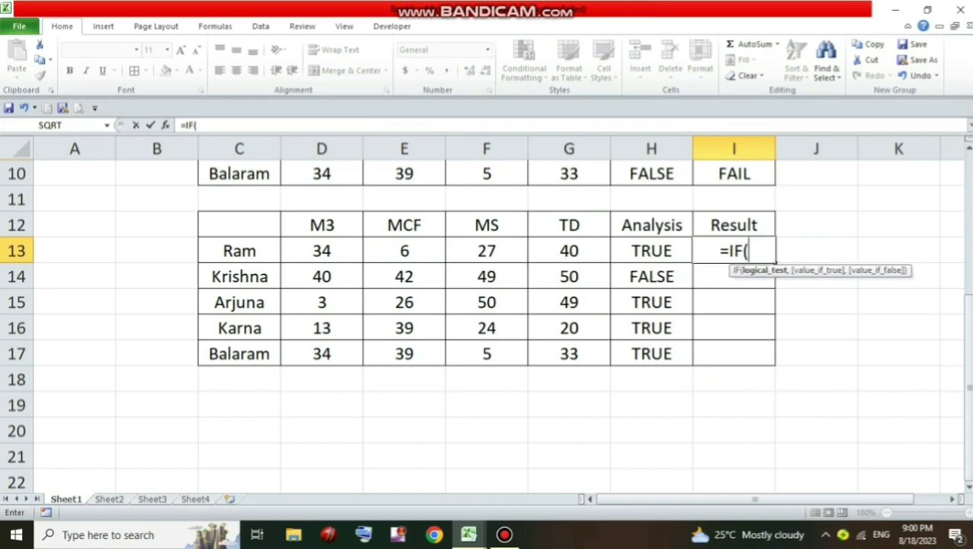
{"action": "type", "text": "OR("}
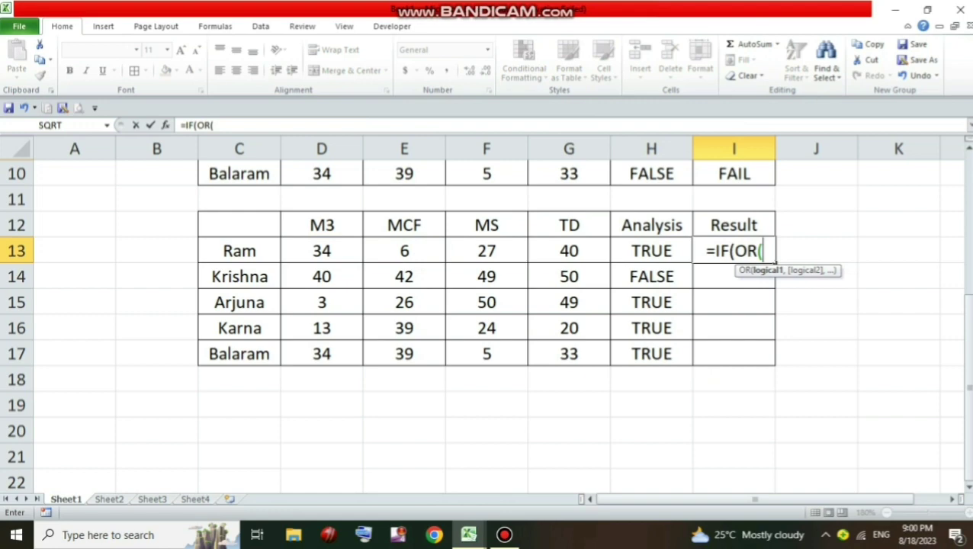
{"action": "left_click", "coordinate": [650, 250]}
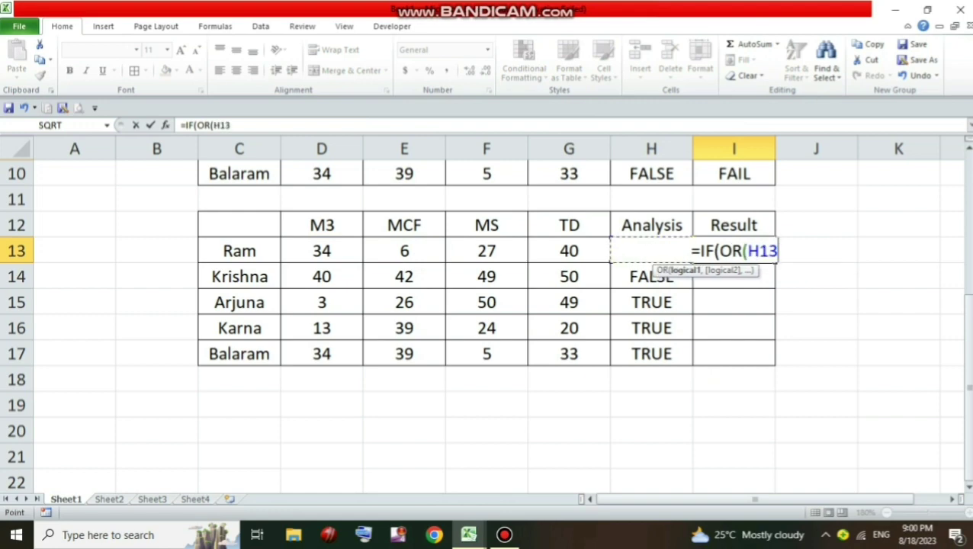
{"action": "key", "text": "Escape"}
Step: Change the OR formula in H13 to =OR(D13<35,E13<35,F13<35,G13<35) and refill it down through H17
{"action": "left_click", "coordinate": [651, 250]}
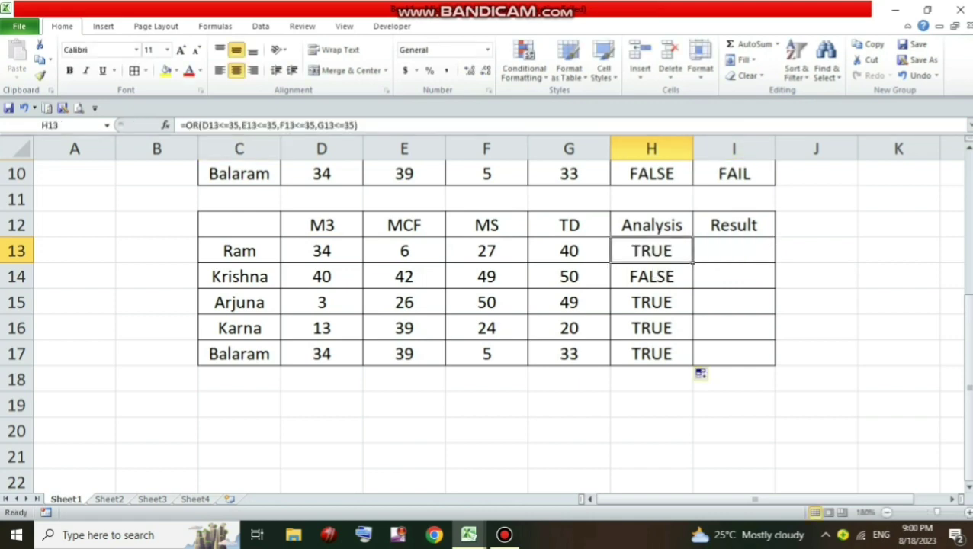
{"action": "double_click", "coordinate": [690, 252]}
{"action": "key", "text": "Delete"}
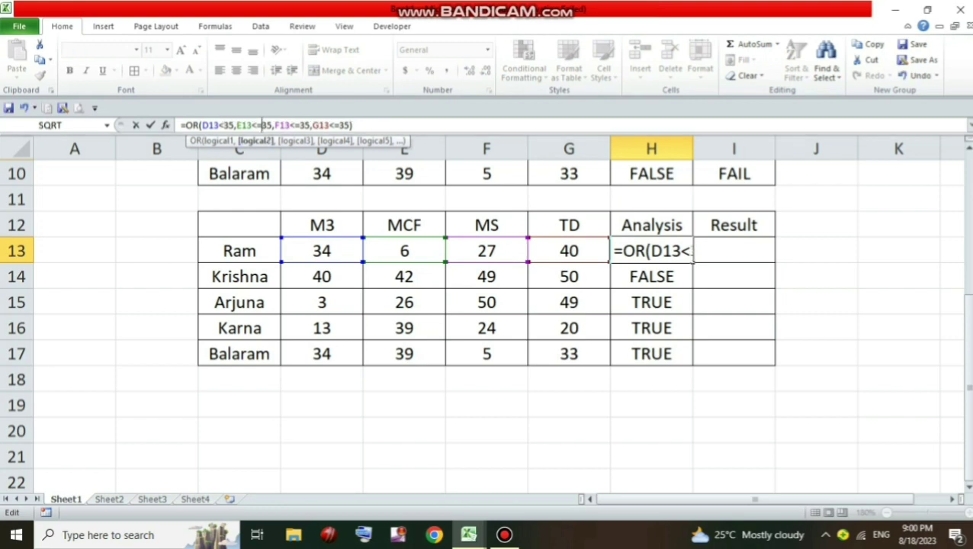
{"action": "left_click", "coordinate": [259, 125]}
{"action": "key", "text": "BackSpace"}
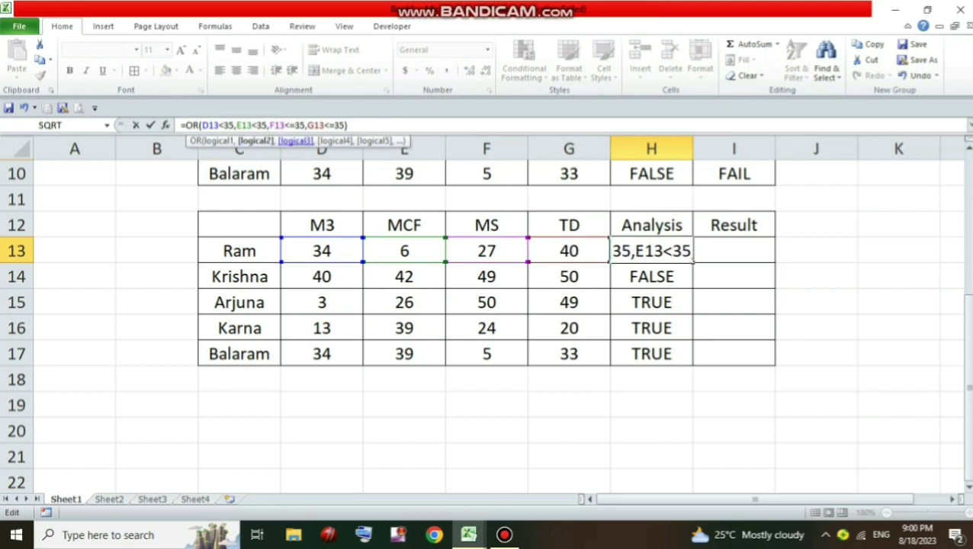
{"action": "left_click", "coordinate": [294, 125]}
{"action": "key", "text": "BackSpace"}
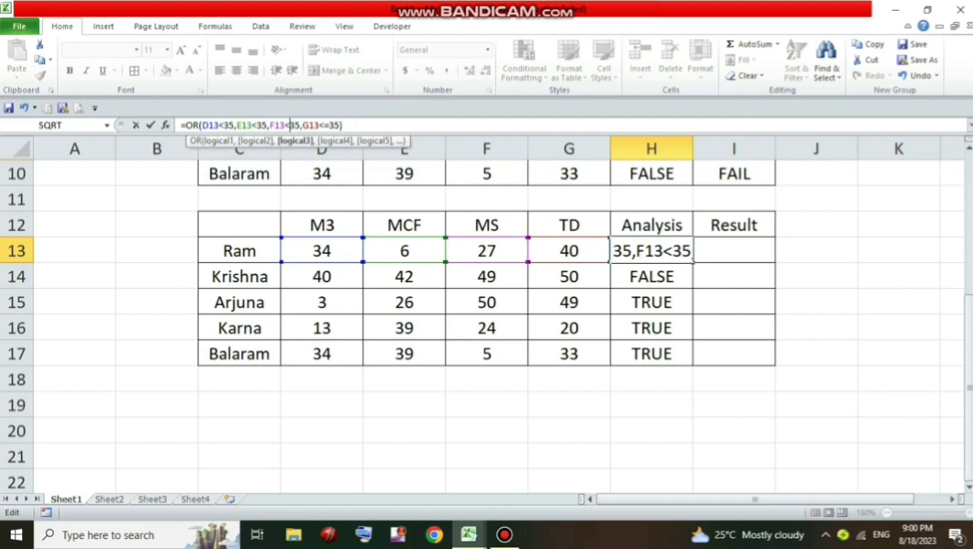
{"action": "left_click", "coordinate": [328, 125]}
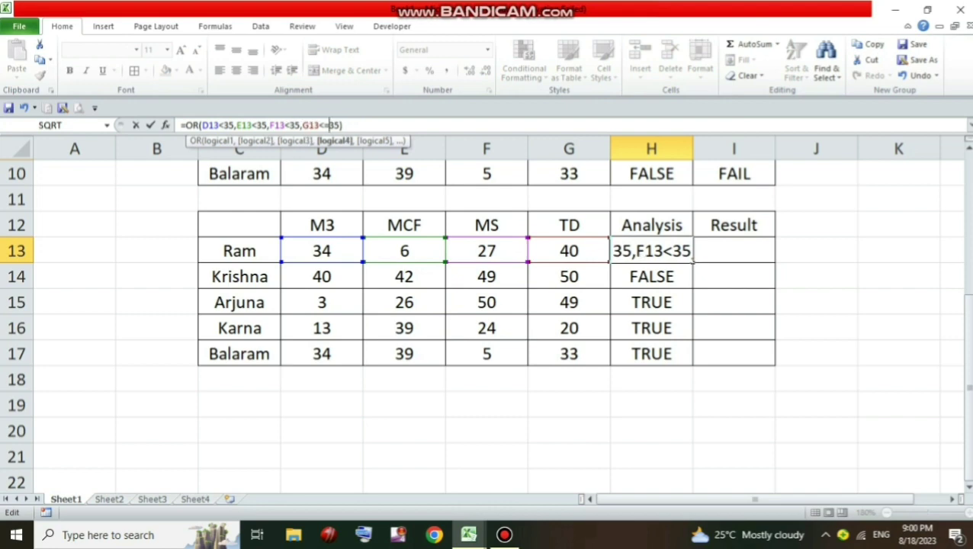
{"action": "key", "text": "BackSpace"}
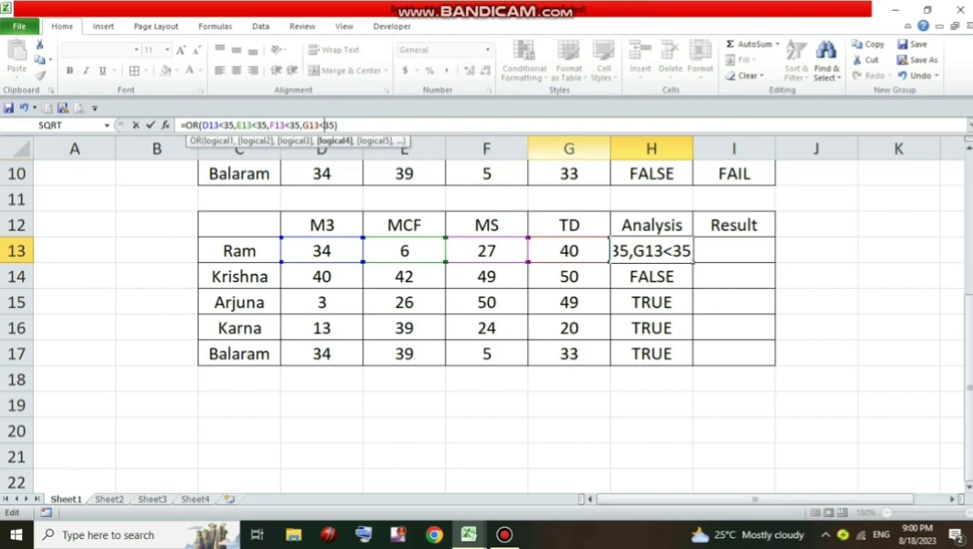
{"action": "key", "text": "Return"}
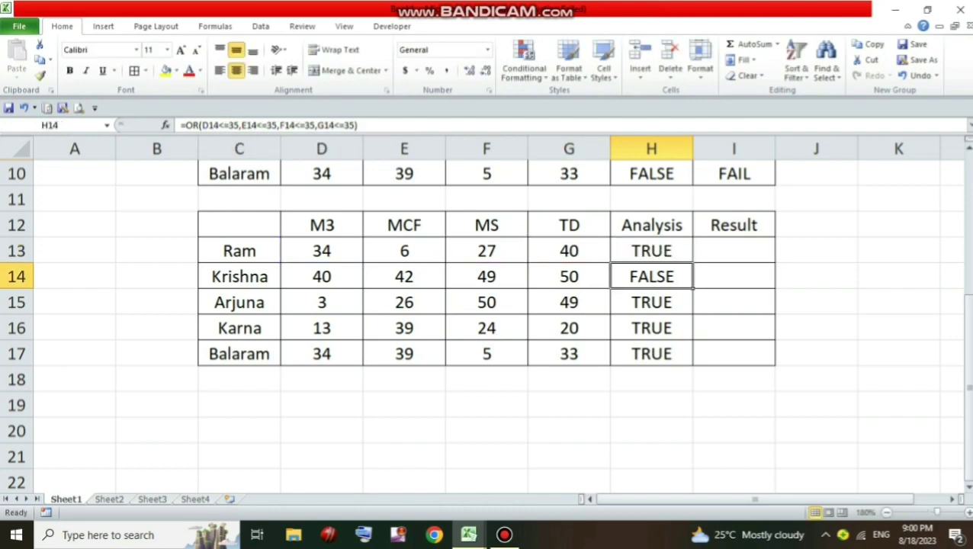
{"action": "left_click", "coordinate": [651, 250]}
{"action": "double_click", "coordinate": [692, 263]}
Step: Start an IF formula in I13, the first Result cell, with a nested OR whose first condition is D13<35
{"action": "left_click", "coordinate": [734, 250]}
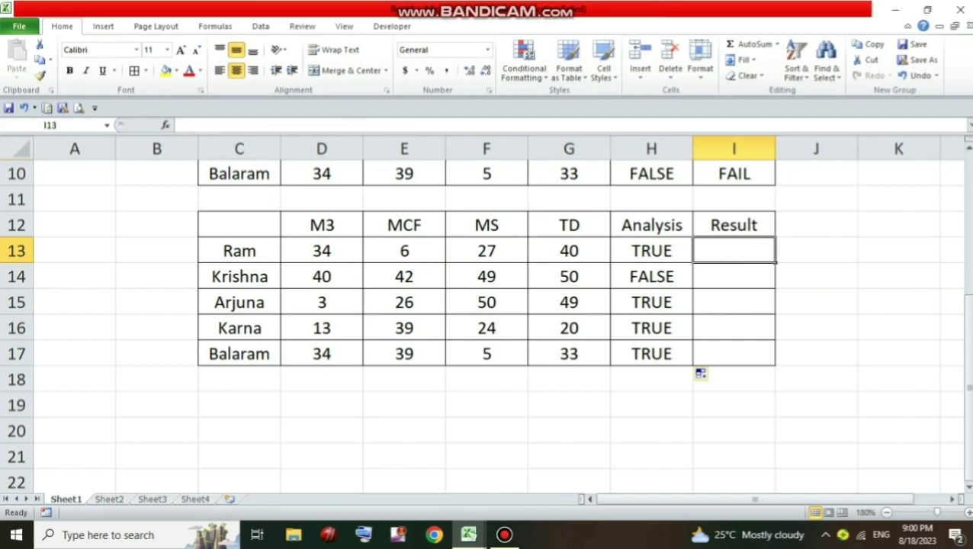
{"action": "type", "text": "=IF"}
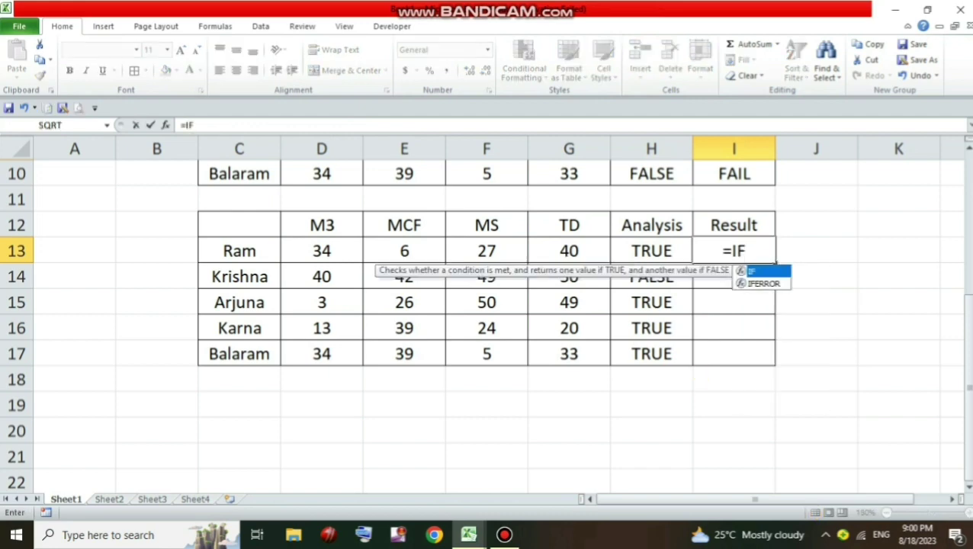
{"action": "type", "text": "(O"}
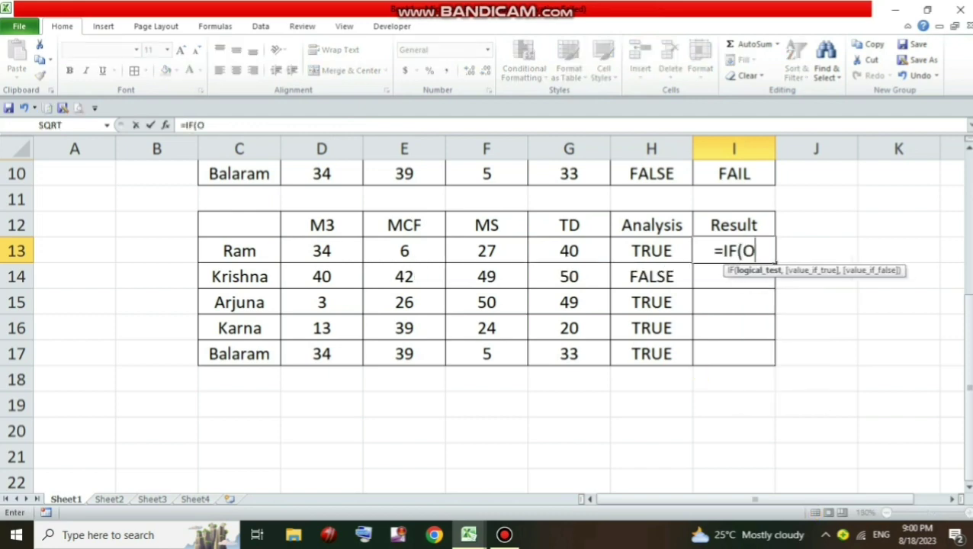
{"action": "type", "text": "R("}
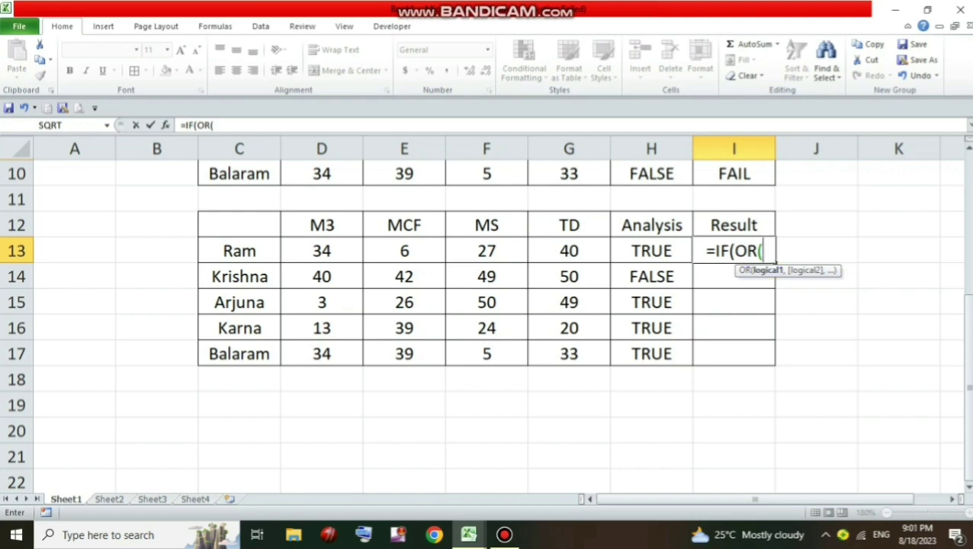
{"action": "left_click", "coordinate": [321, 250]}
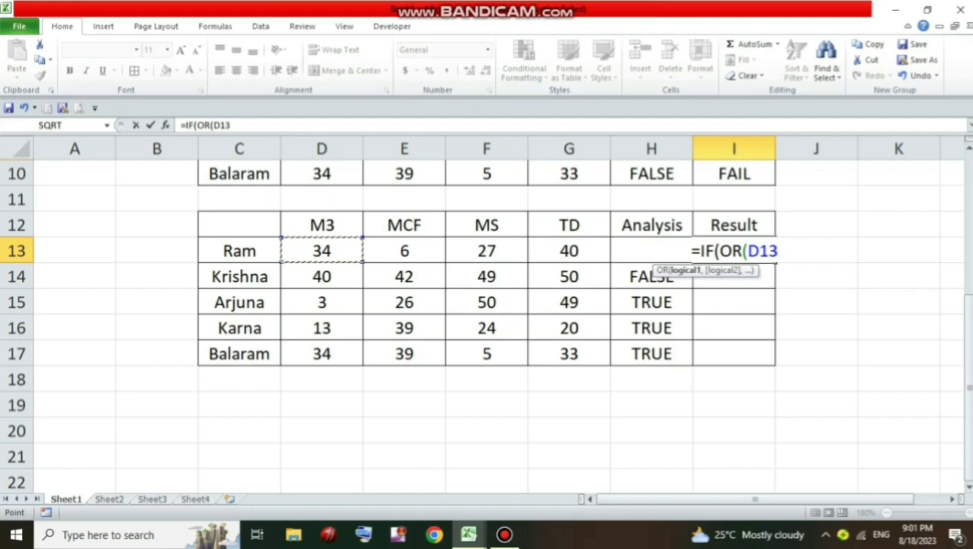
{"action": "type", "text": "<"}
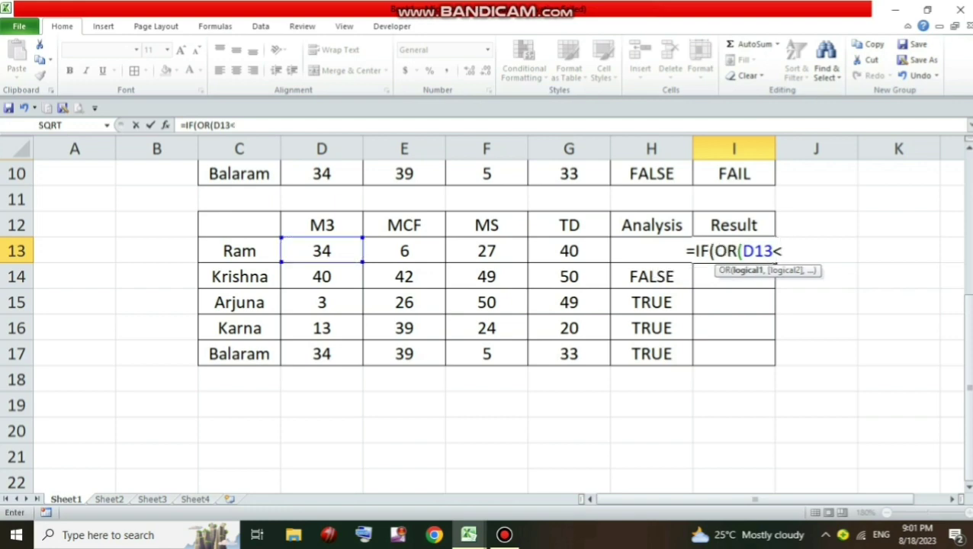
{"action": "type", "text": "35,"}
Step: Complete the nested OR test in I13's IF formula with the conditions E13<35, F13<35 and G13<35
{"action": "left_click", "coordinate": [404, 250]}
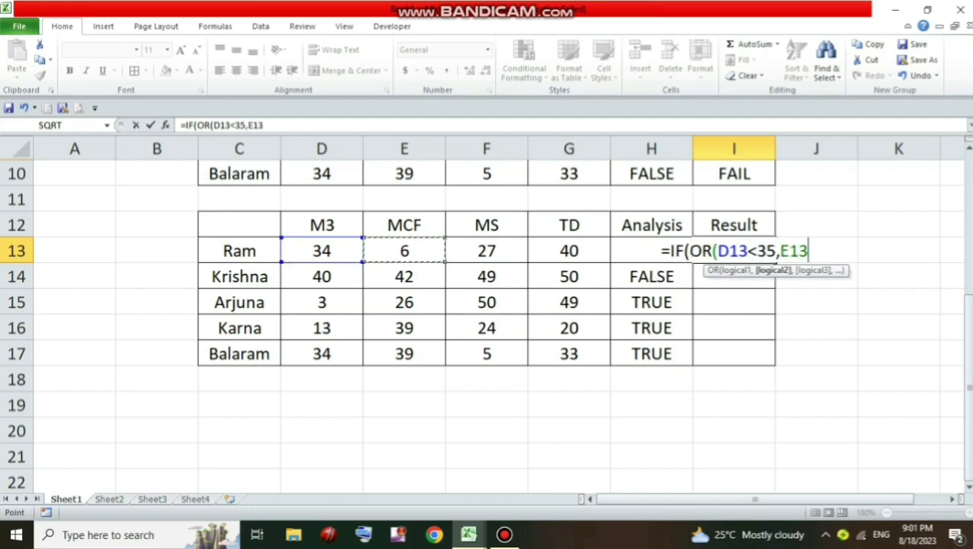
{"action": "type", "text": "<35,"}
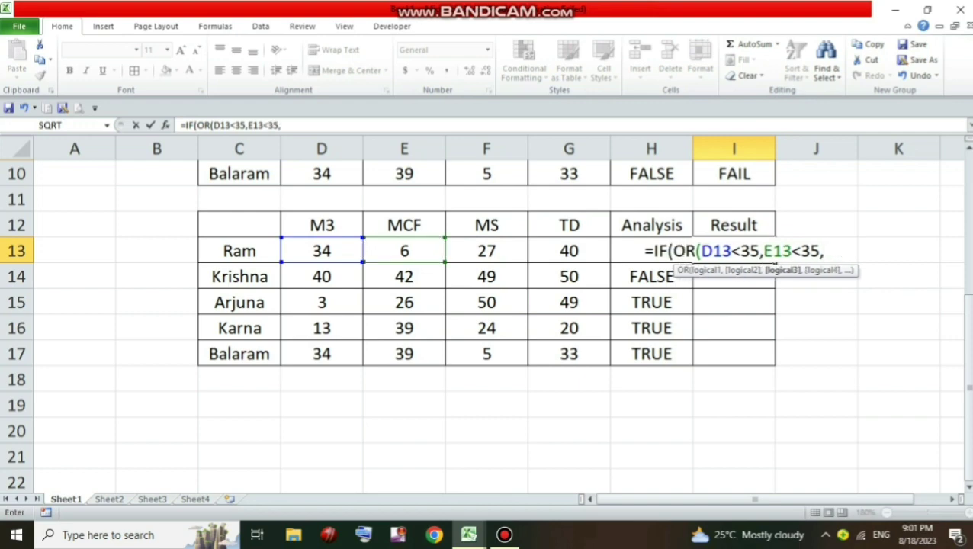
{"action": "left_click", "coordinate": [486, 250]}
{"action": "type", "text": "<35,"}
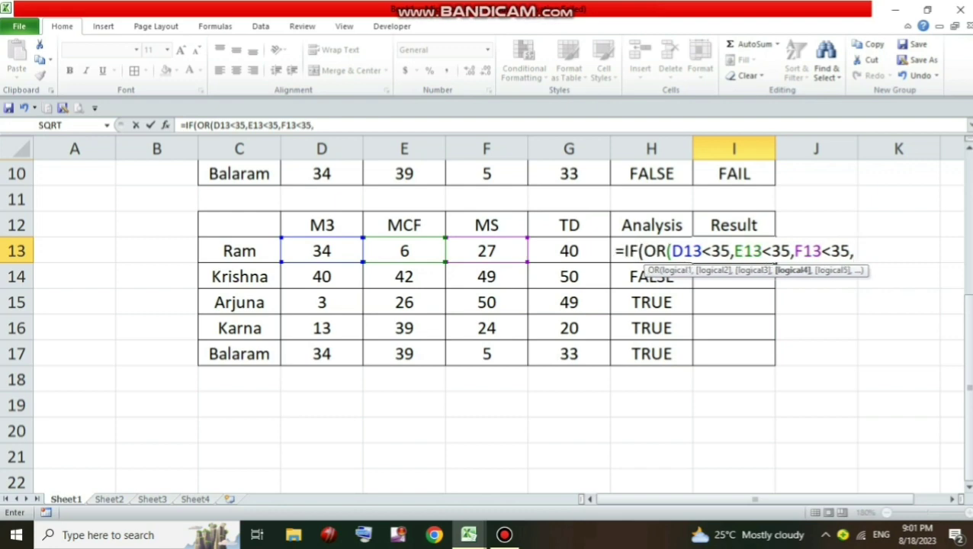
{"action": "left_click", "coordinate": [569, 250]}
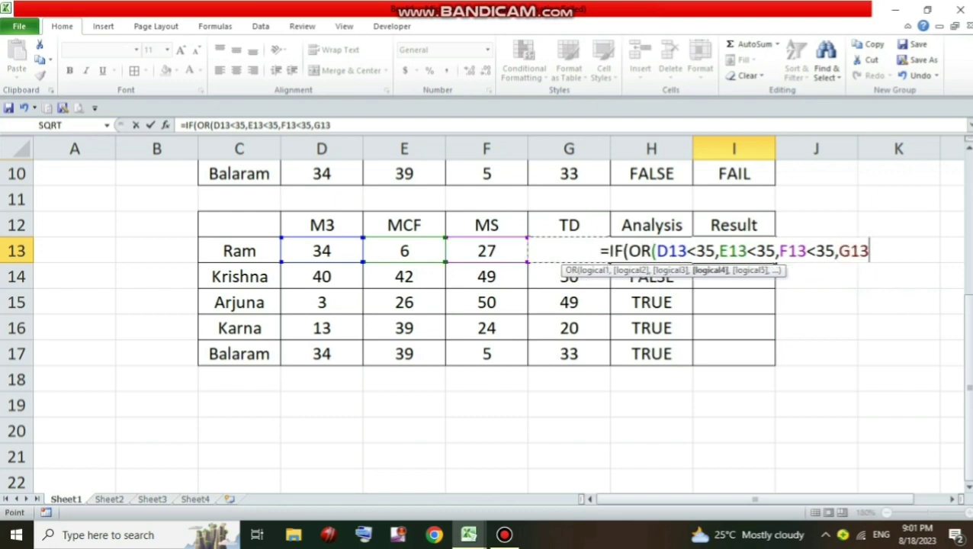
{"action": "type", "text": "<35"}
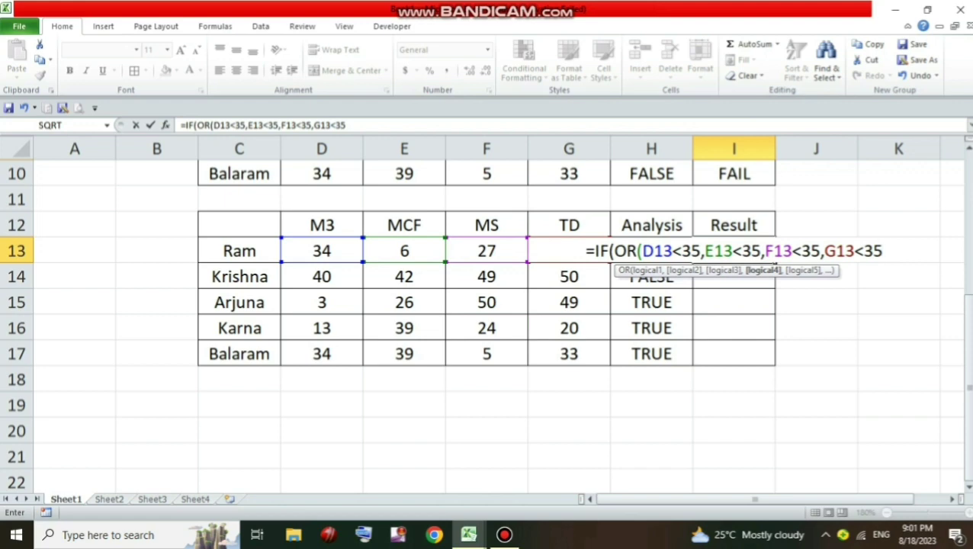
{"action": "type", "text": ")"}
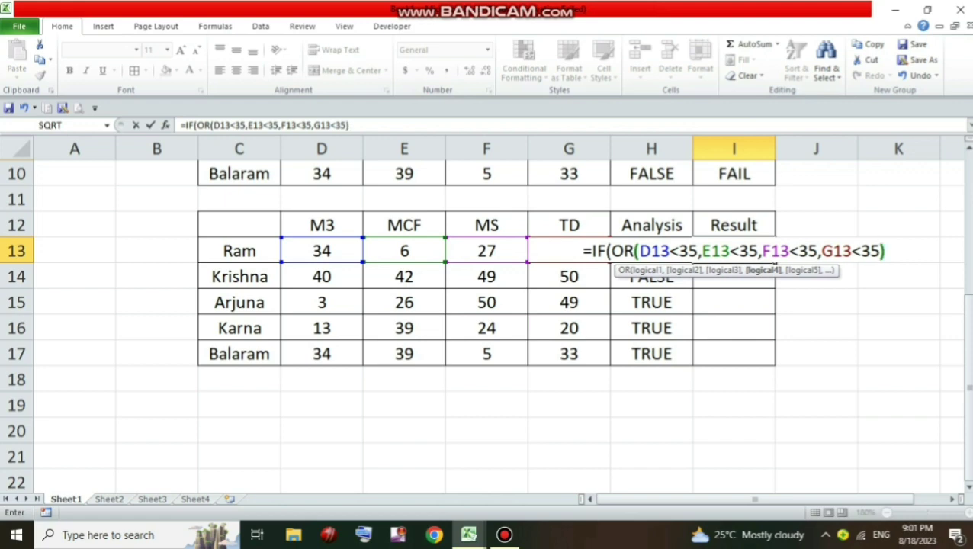
Step: Complete I13's IF formula with "FAIL" as the value if true and "PASS" as the value if false
{"action": "type", "text": ","}
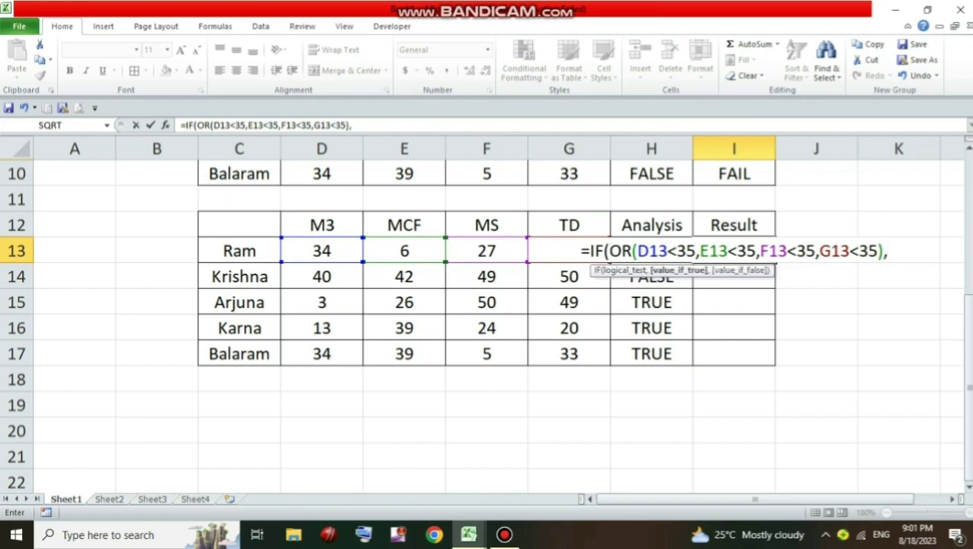
{"action": "type", "text": "\"FAI"}
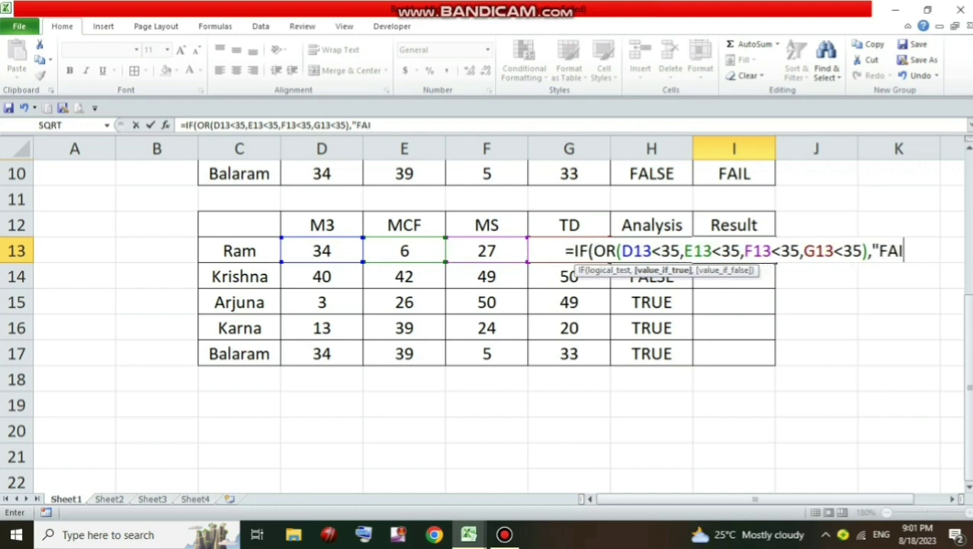
{"action": "type", "text": "L\","}
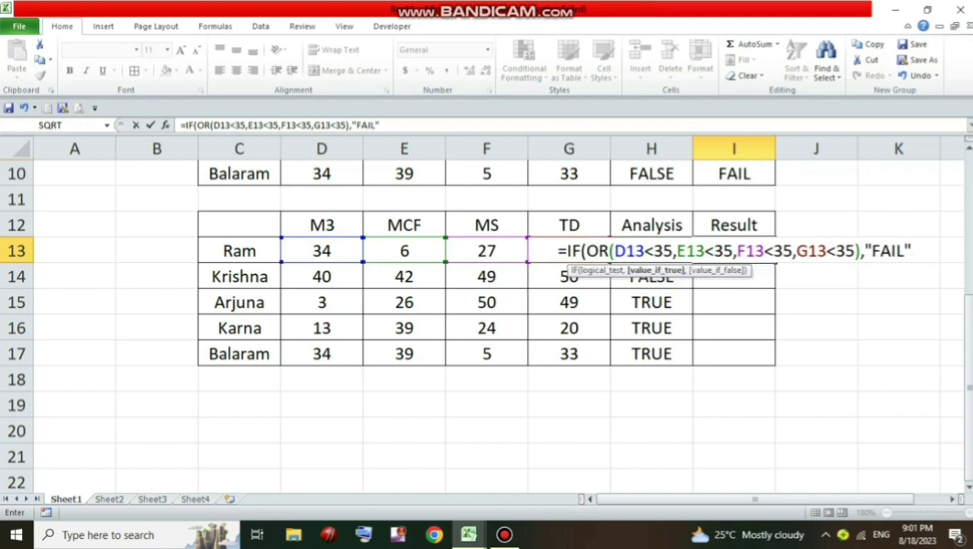
{"action": "type", "text": "\"P"}
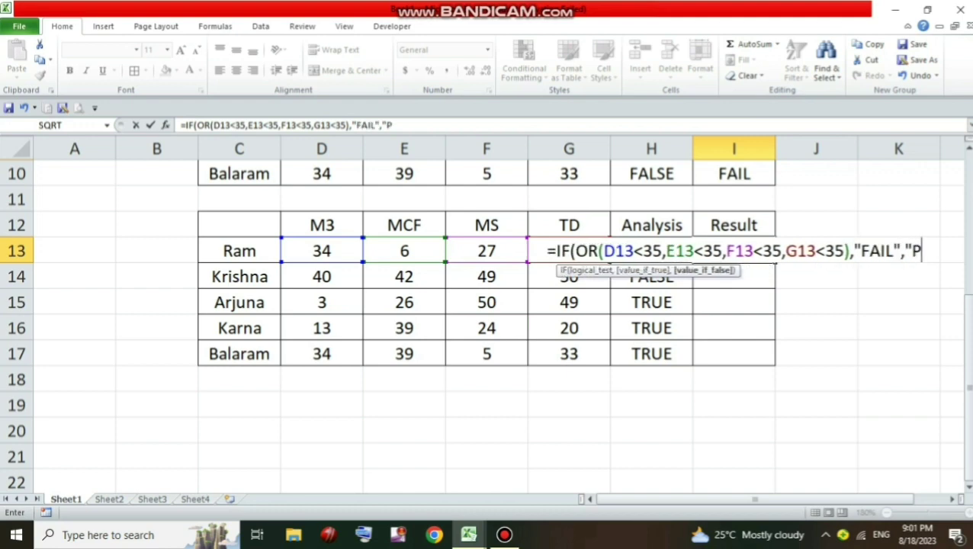
{"action": "type", "text": "ASS"}
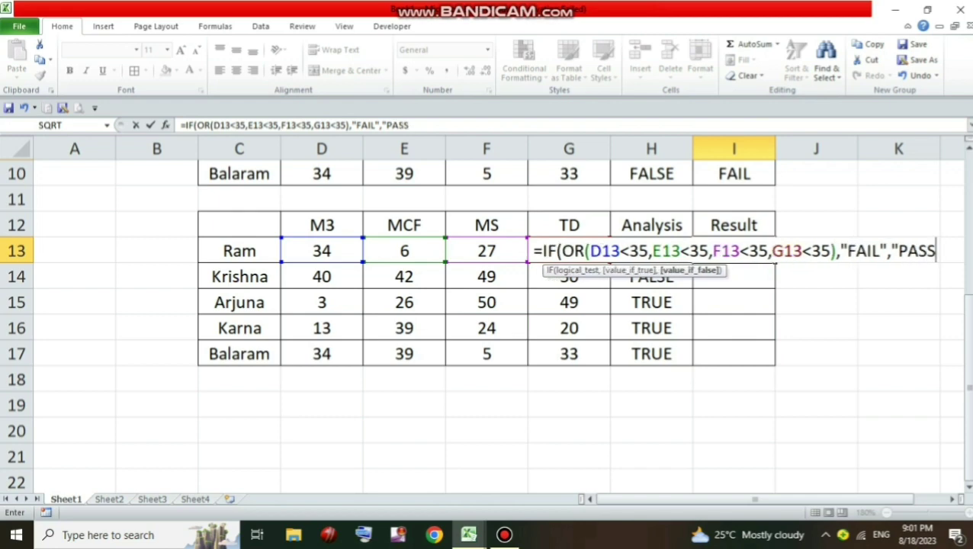
{"action": "type", "text": "\")"}
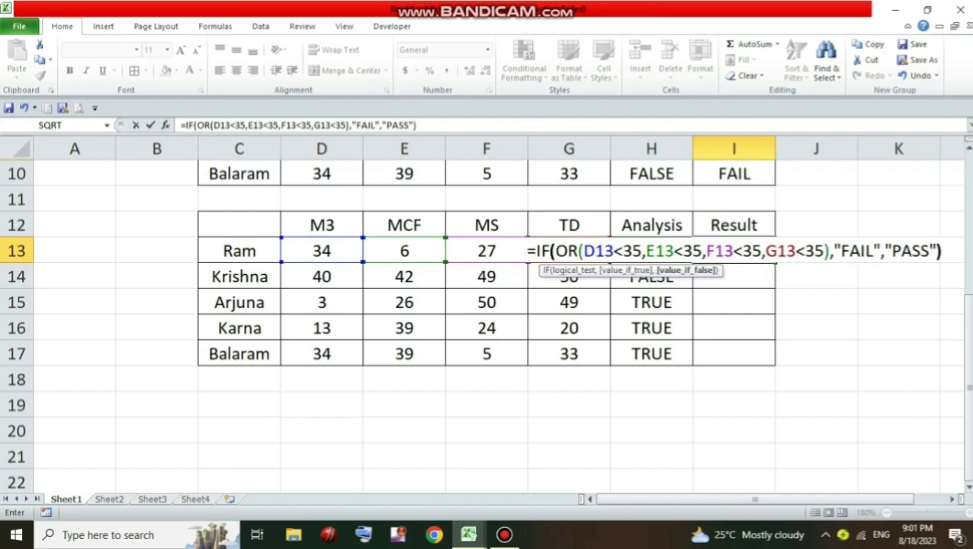
{"action": "key", "text": "Return"}
Step: Fill the Result formula from I13 down through I17
{"action": "left_click", "coordinate": [733, 250]}
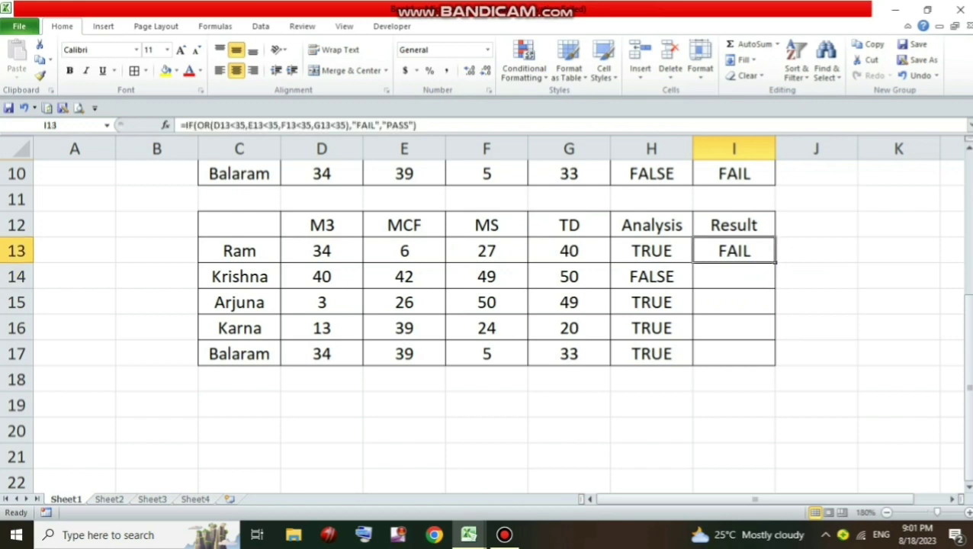
{"action": "left_click_drag", "start_coordinate": [775, 263], "coordinate": [774, 365]}
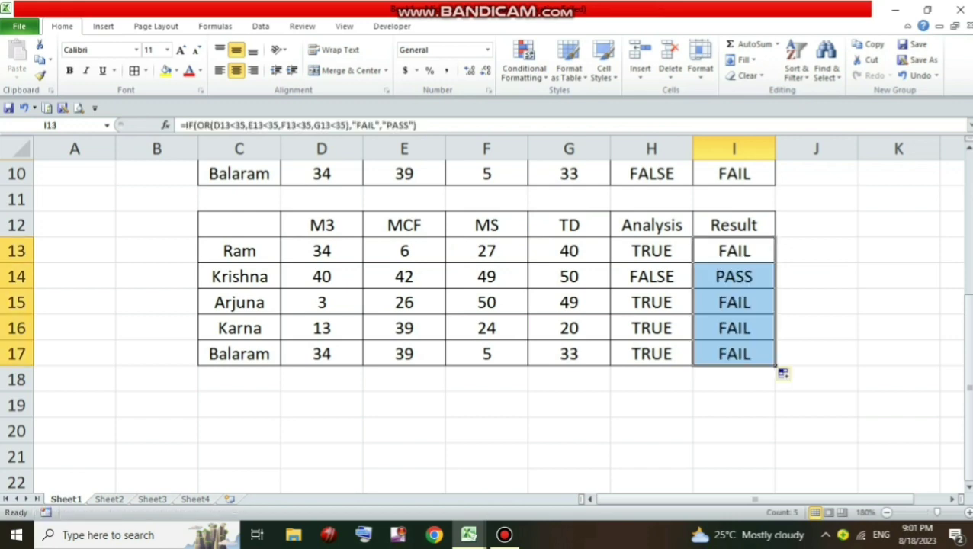
{"action": "left_click", "coordinate": [815, 276]}
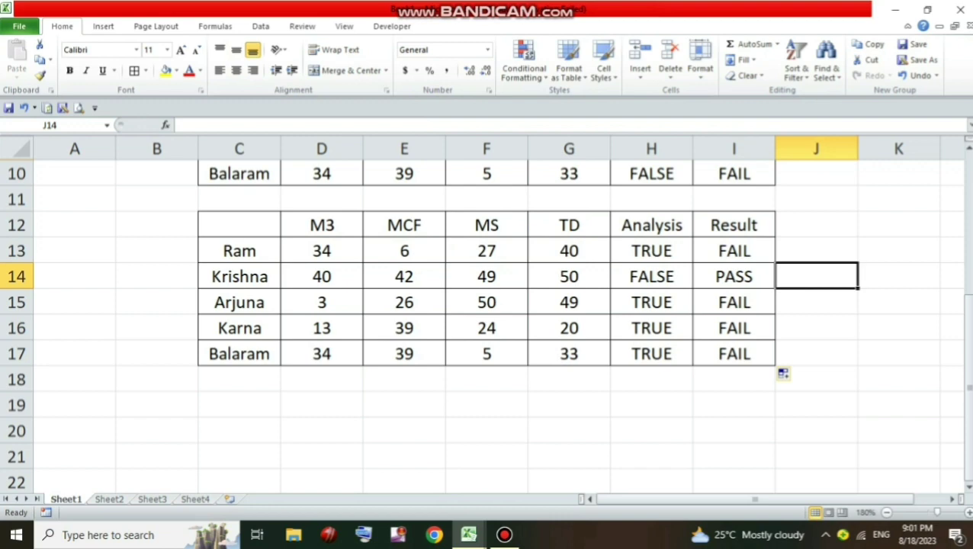
Step: Change the M3 mark in D14 of the lower table to 30 to test the OR-based formulas
{"action": "left_click", "coordinate": [321, 276]}
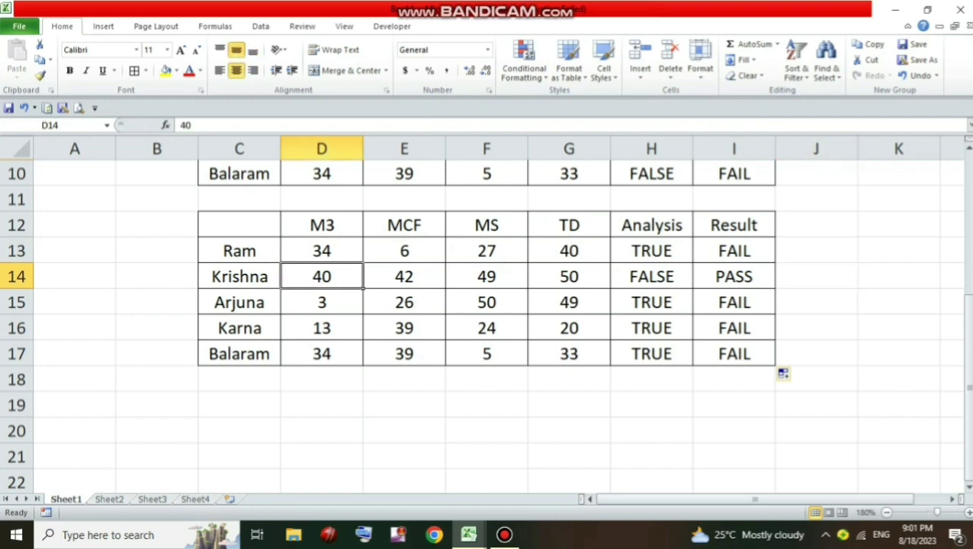
{"action": "type", "text": "30"}
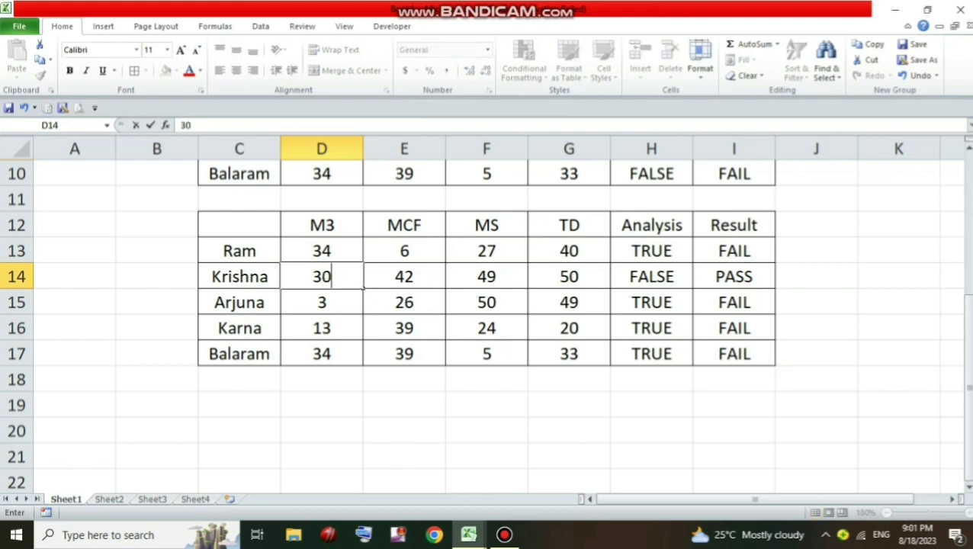
{"action": "key", "text": "Return"}
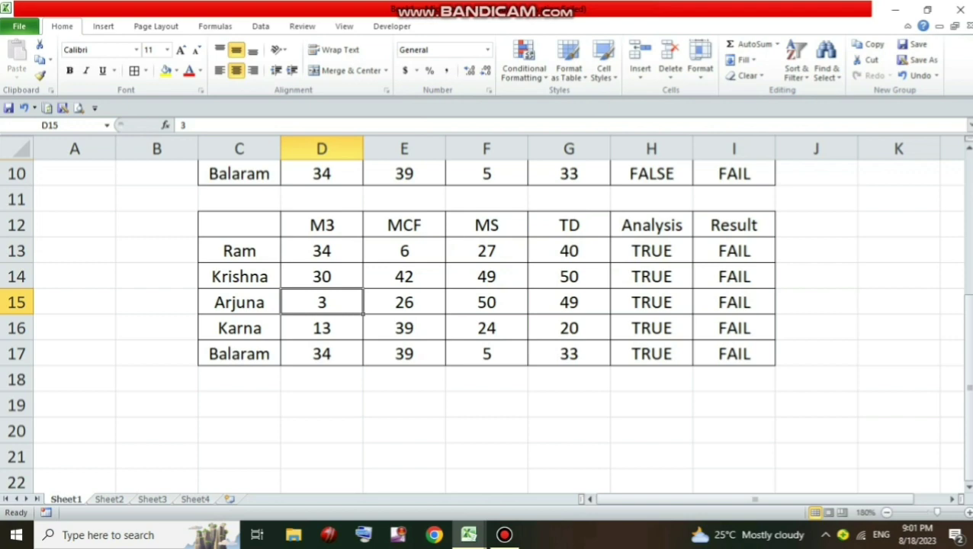
{"action": "scroll", "coordinate": [486, 320], "scroll_direction": "up", "scroll_amount": 3}
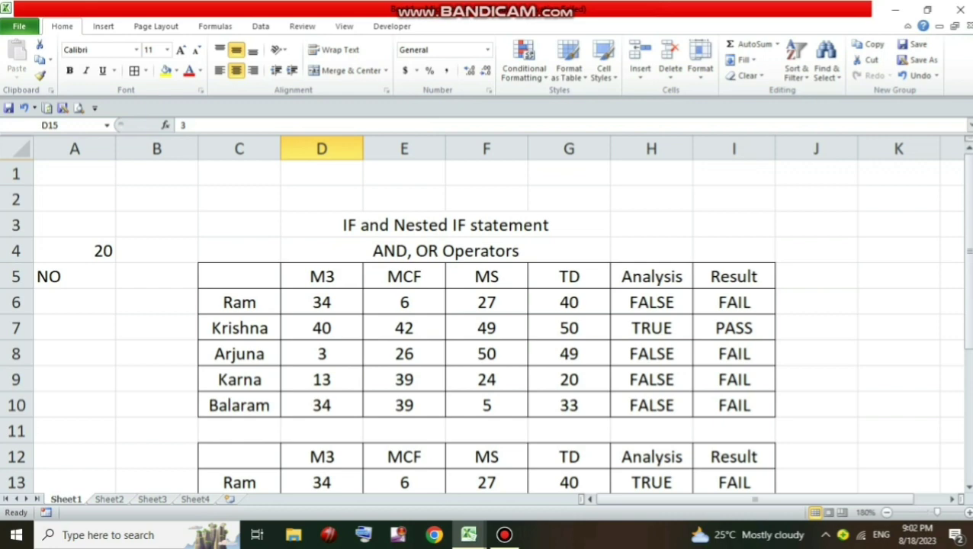
{"action": "mouse_move", "coordinate": [504, 535]}
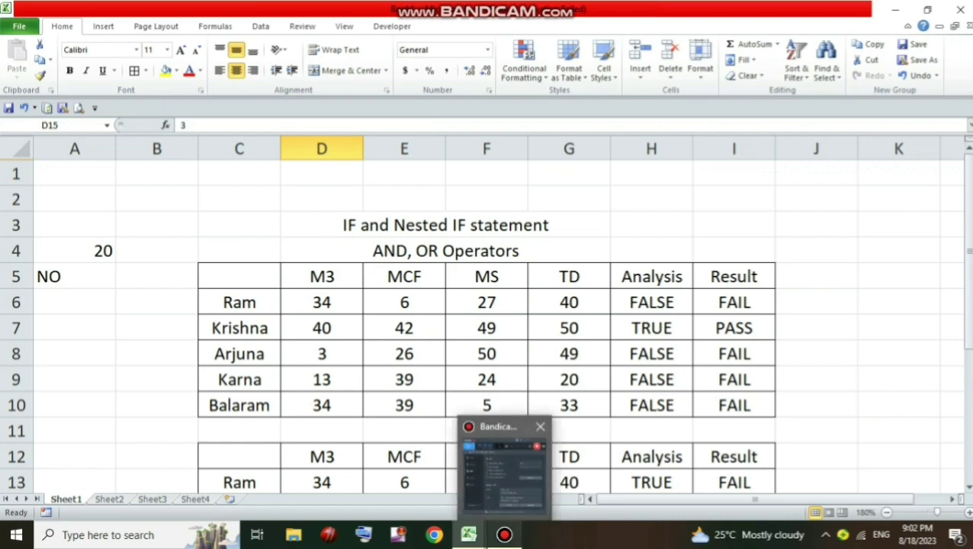